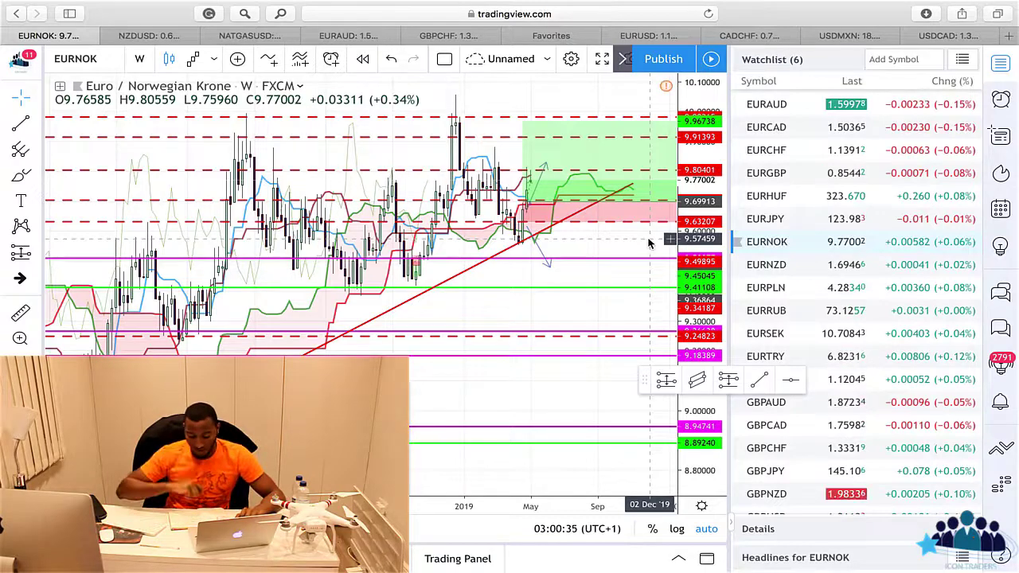
# Step: Find the EUR/NOK market in City Index and open a buy ticket from its chart
pyautogui.hotkey('ctrl', 'Right')
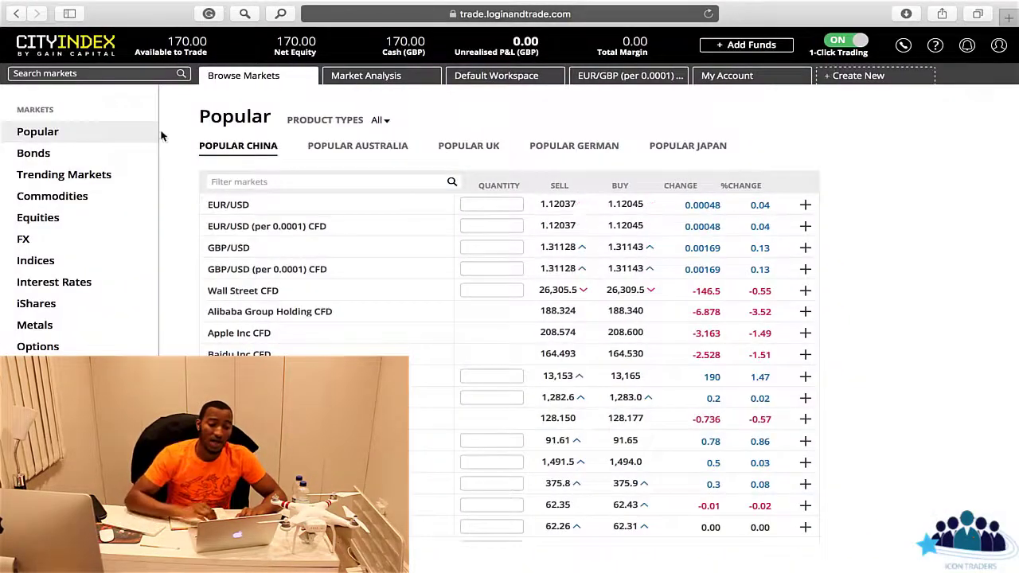
pyautogui.click(92, 73)
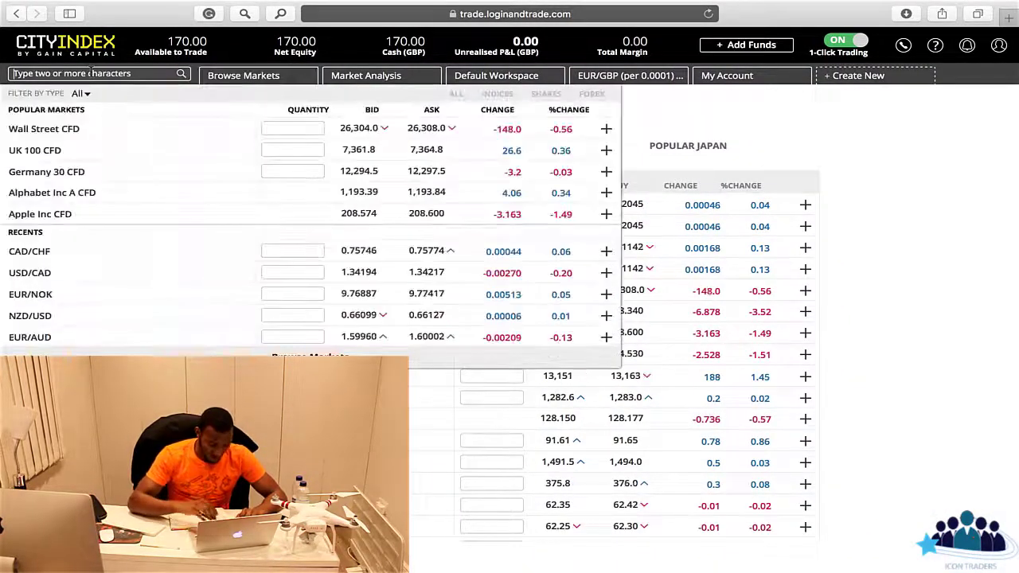
pyautogui.write('eur')
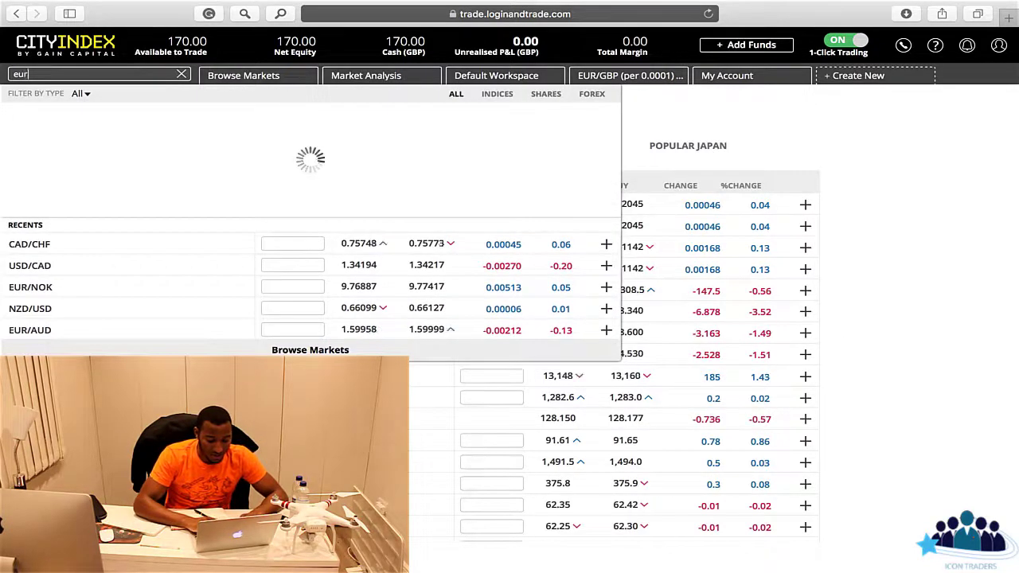
pyautogui.write('nok')
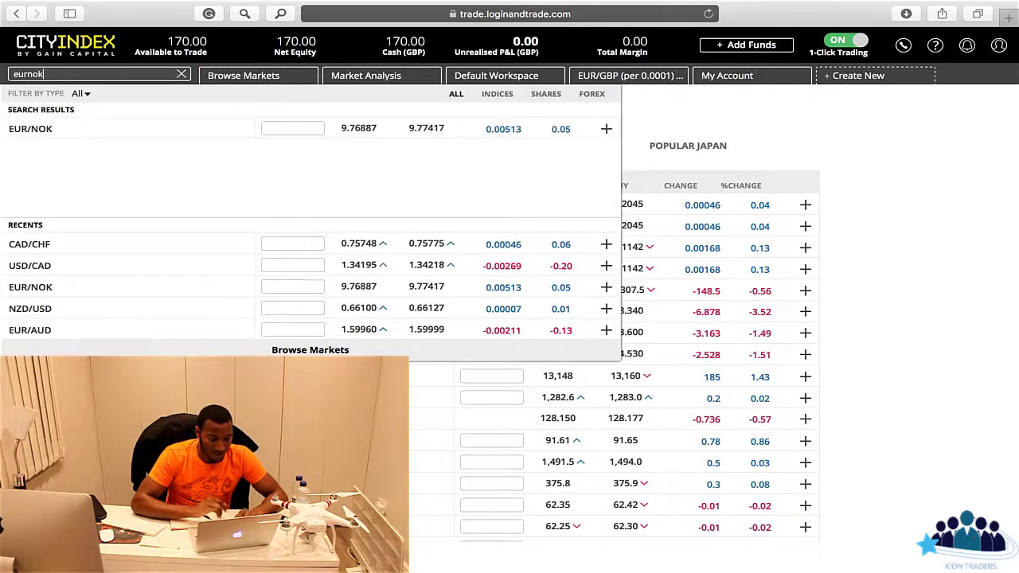
pyautogui.click(48, 131)
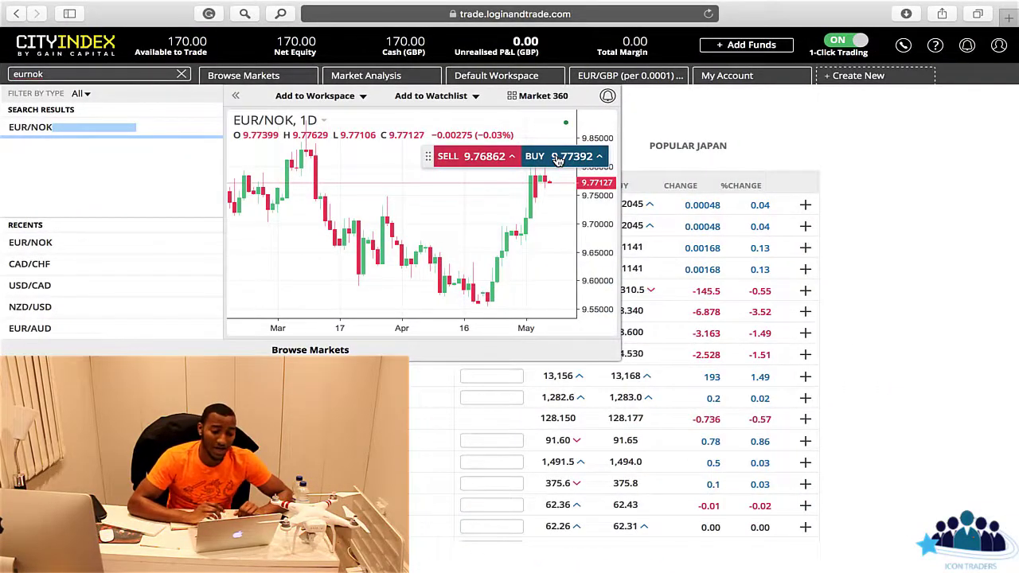
pyautogui.click(558, 157)
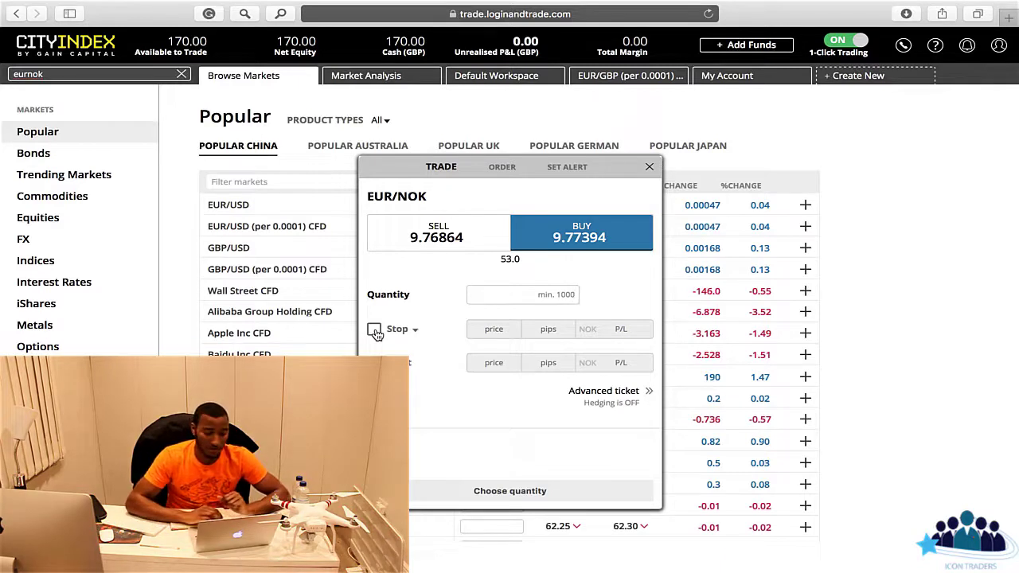
# Step: Set a 9.7 stop, a 9.97 limit and a quantity of 1,000 on the EUR/NOK ticket
pyautogui.click(374, 331)
pyautogui.write('9.70000')
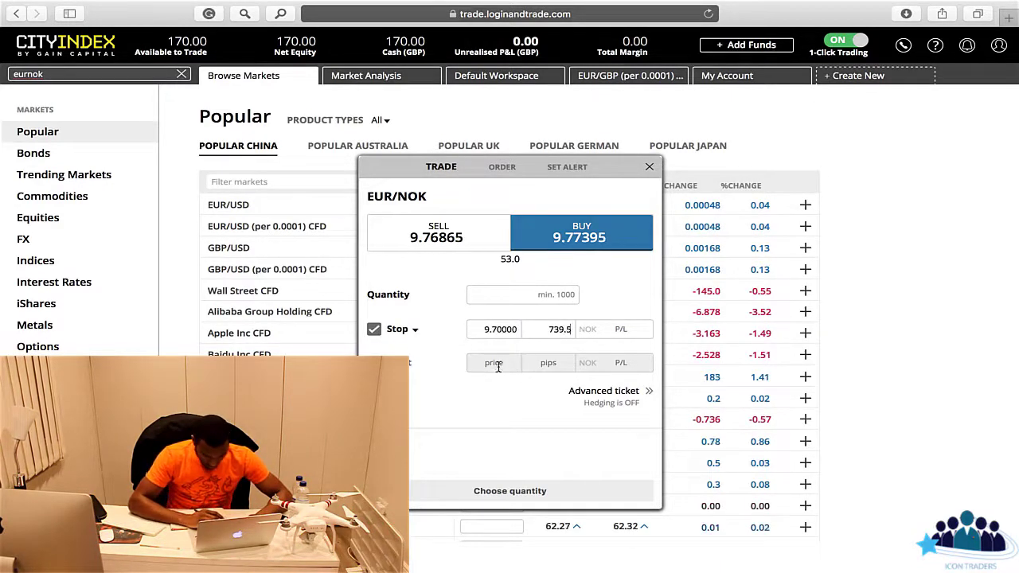
pyautogui.click(497, 365)
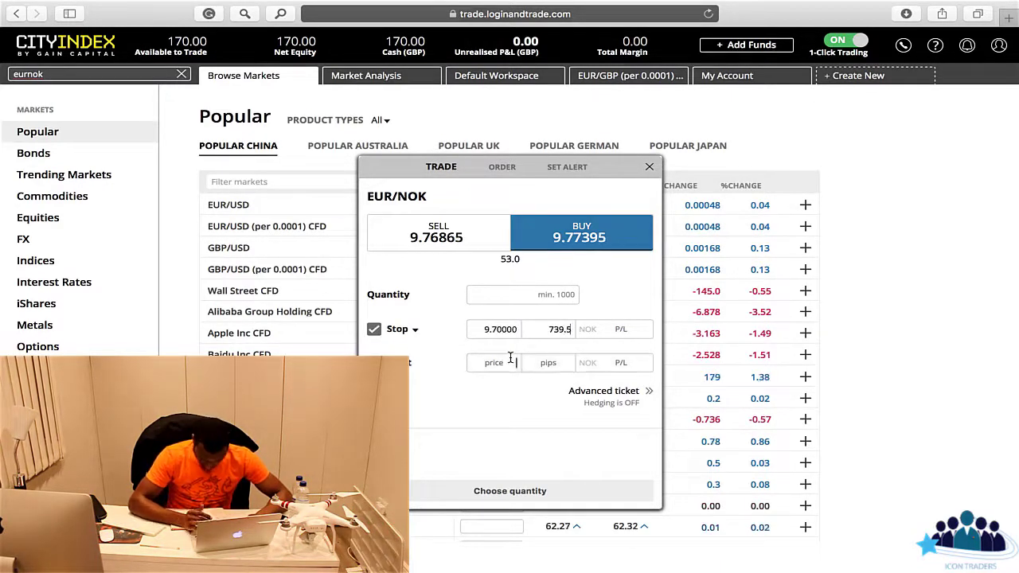
pyautogui.write('9.97')
pyautogui.click(524, 294)
pyautogui.write('1,000')
pyautogui.click(602, 281)
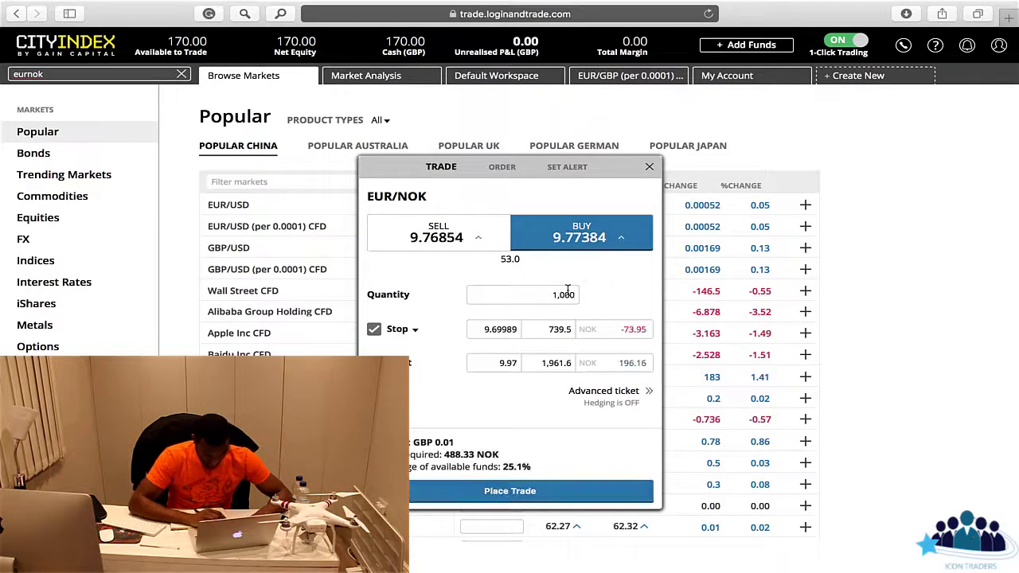
pyautogui.click(568, 294)
pyautogui.press('BackSpace')
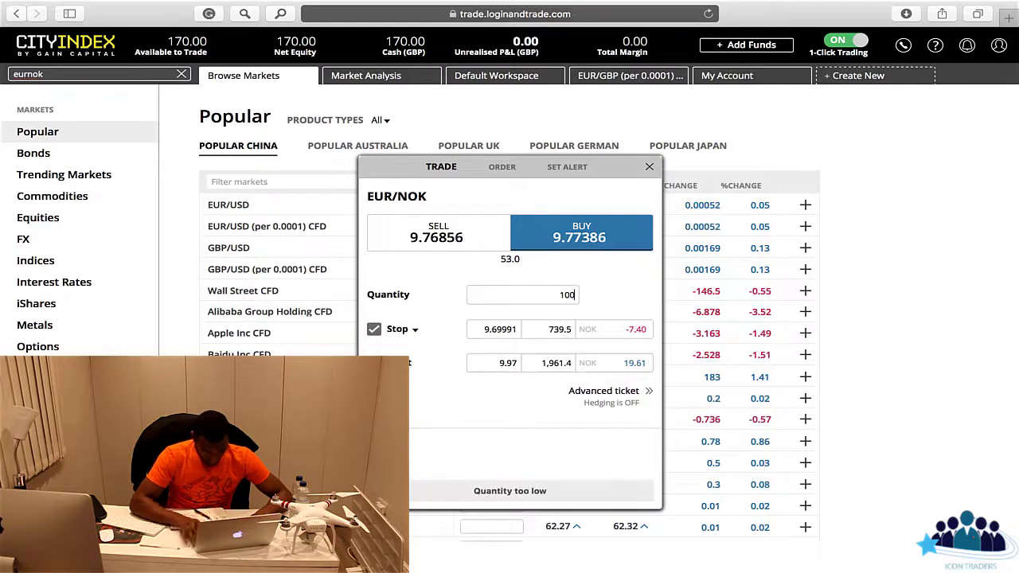
pyautogui.write('000')
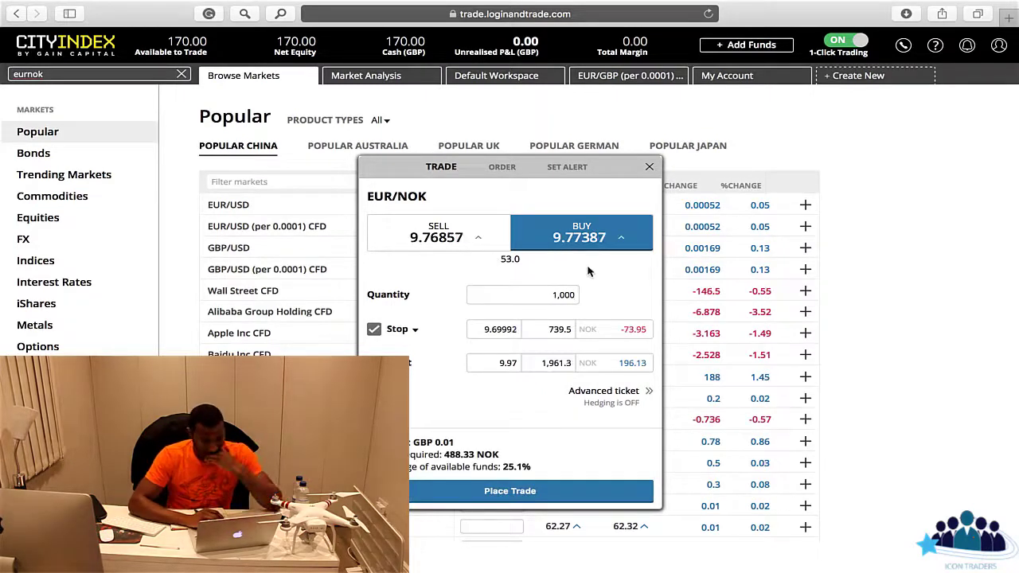
# Step: Place the EUR/NOK buy trade and close the executed ticket
pyautogui.moveTo(573, 169); pyautogui.dragTo(696, 32)
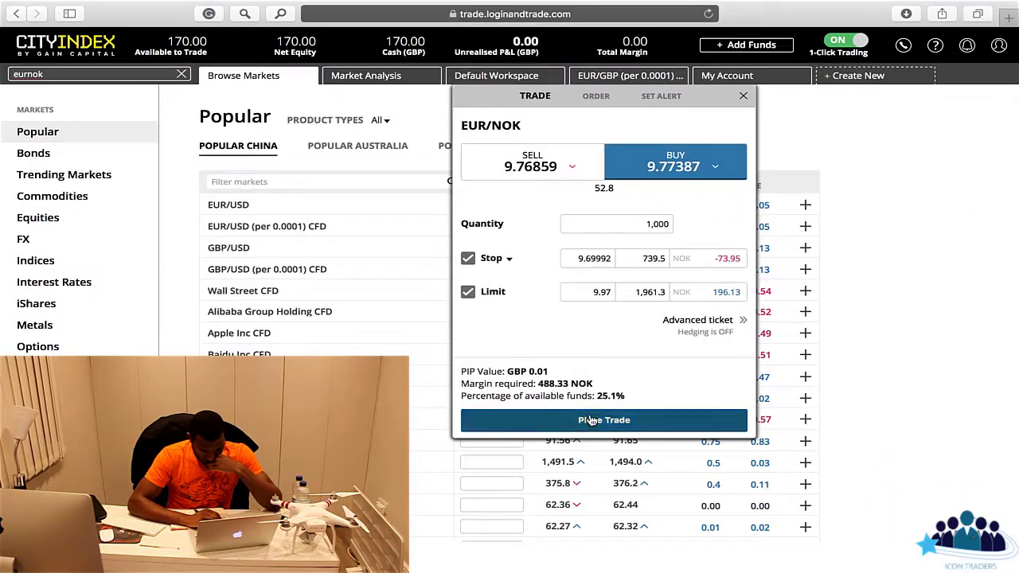
pyautogui.click(592, 419)
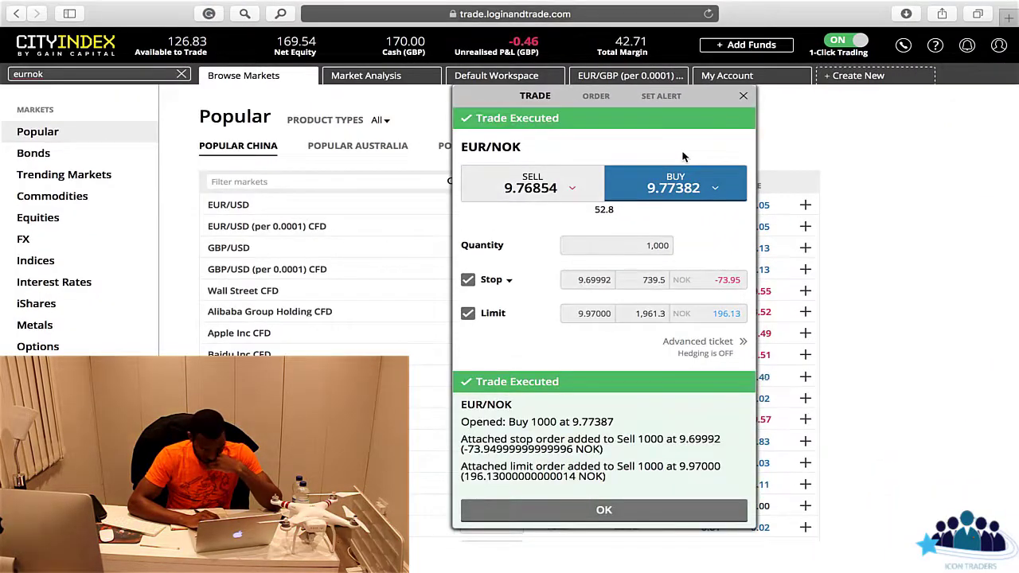
pyautogui.click(742, 97)
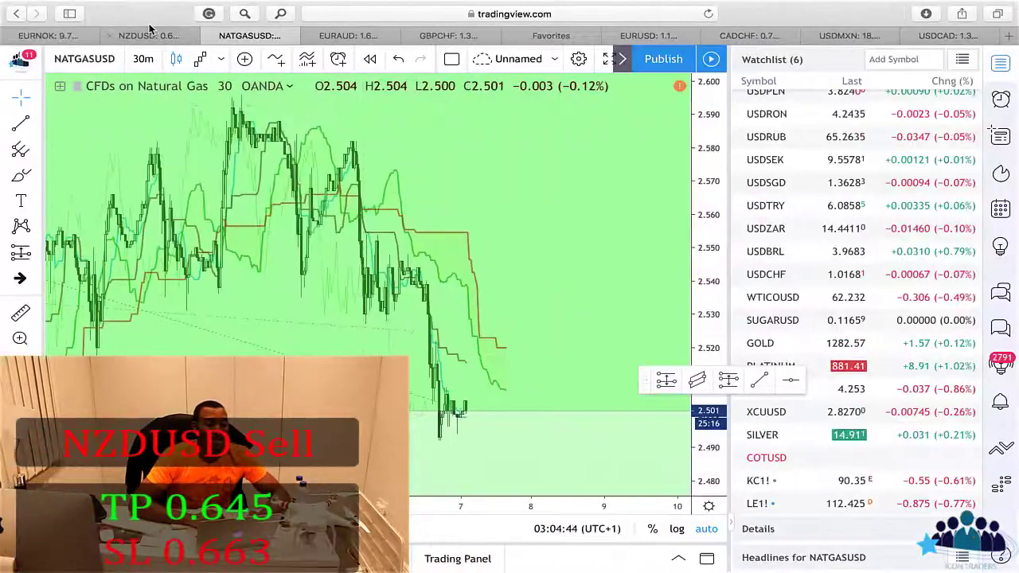
# Step: Bring up the NZDUSD weekly chart and scroll back to view earlier price history
pyautogui.click(150, 36)
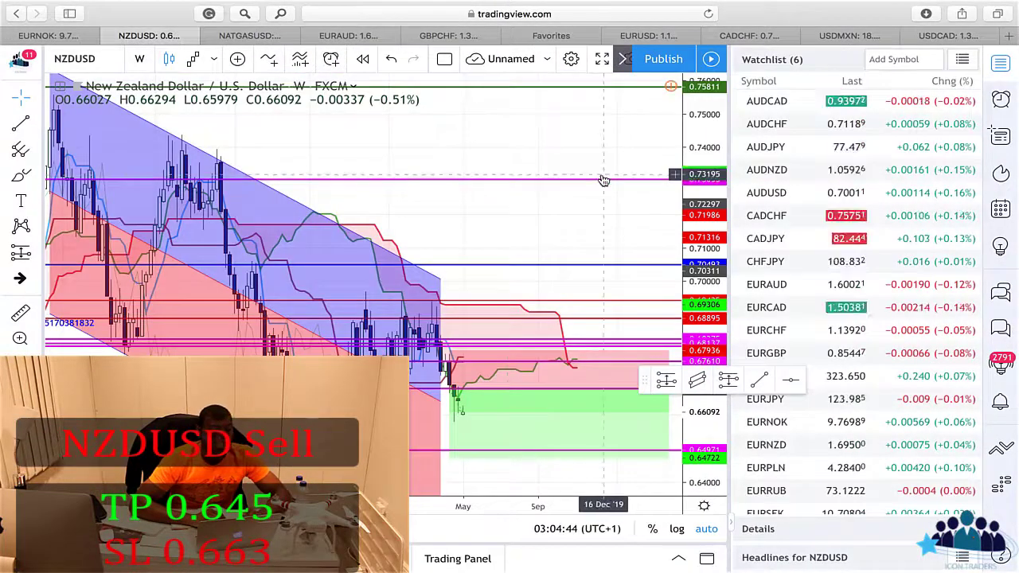
pyautogui.hscroll(-3, 601, 174)
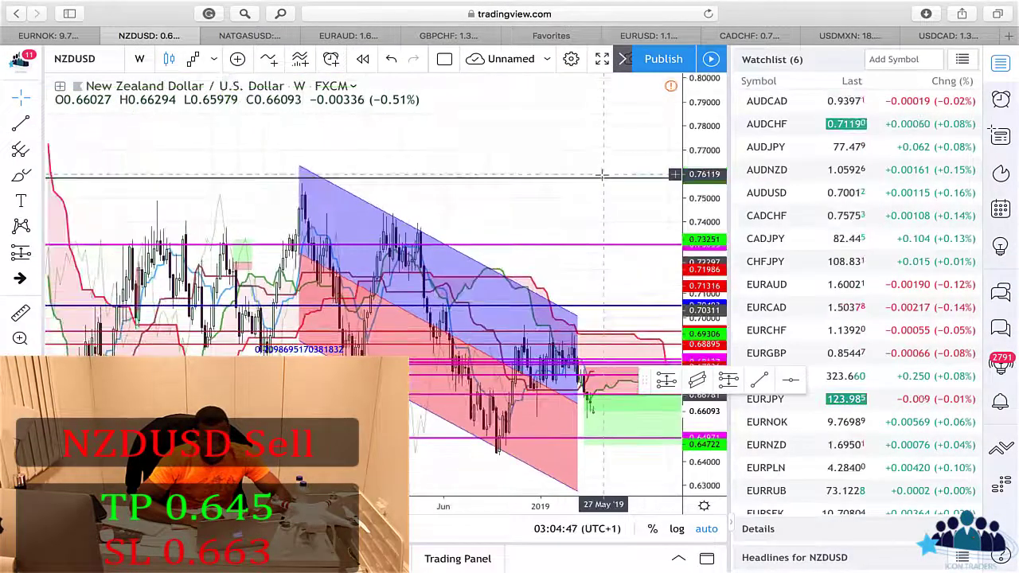
pyautogui.scroll(-3, 602, 174)
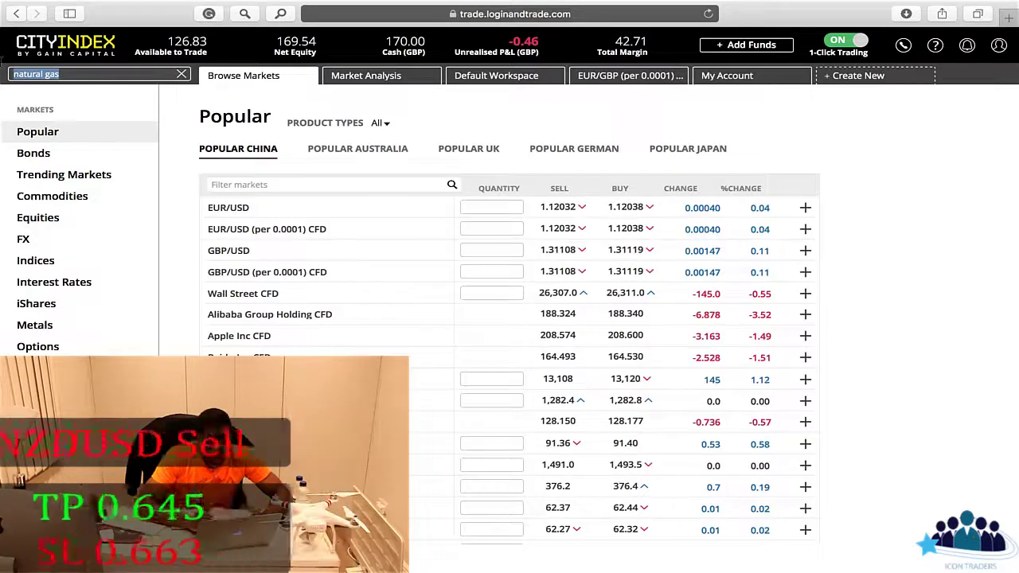
# Step: Open an NZD/USD sell ticket with a 0.663 stop and a 0.645 limit
pyautogui.write('nzdusd')
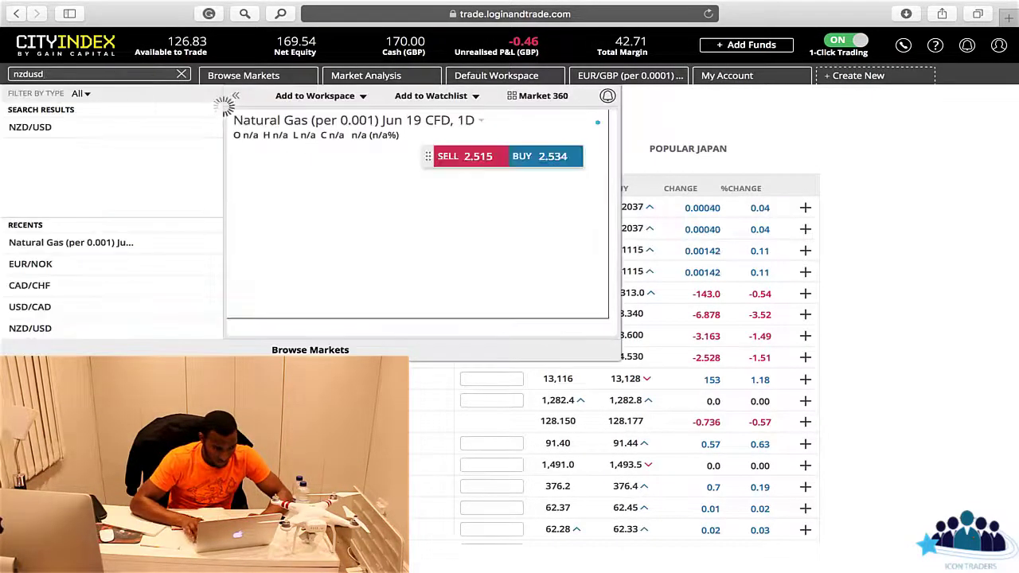
pyautogui.click(131, 127)
pyautogui.click(495, 328)
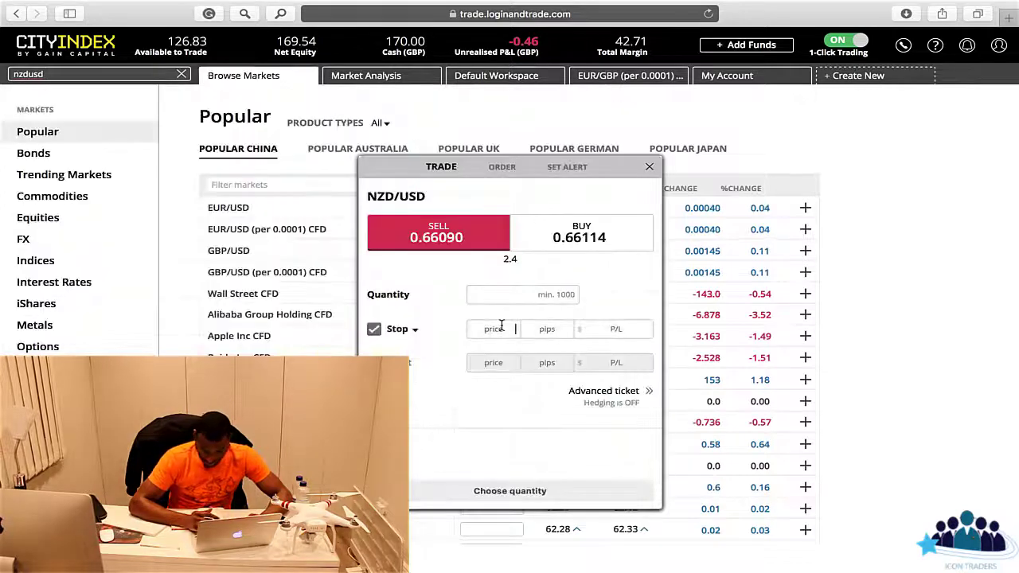
pyautogui.write('0.645')
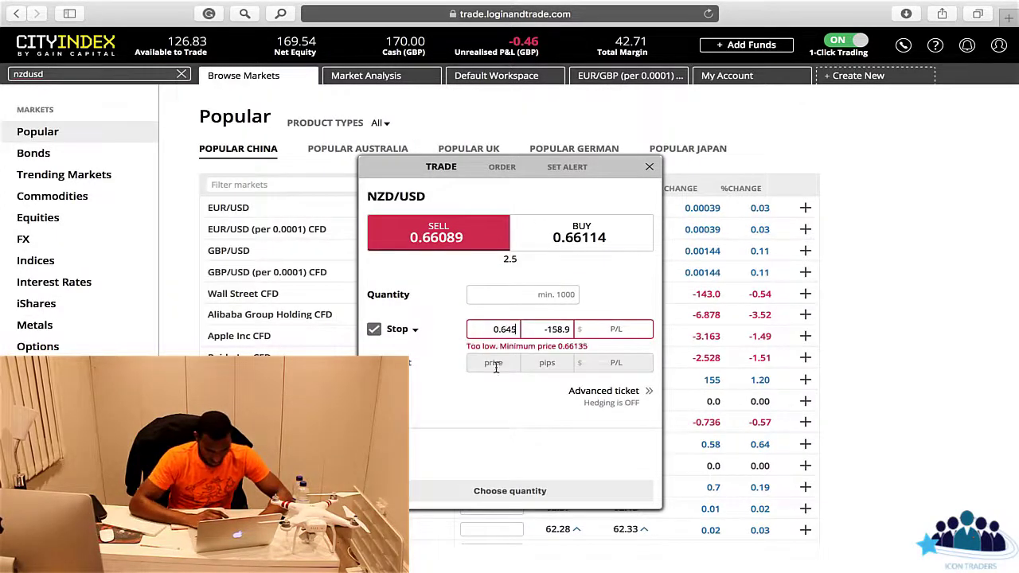
pyautogui.write('63')
pyautogui.click(493, 362)
pyautogui.write('0.645')
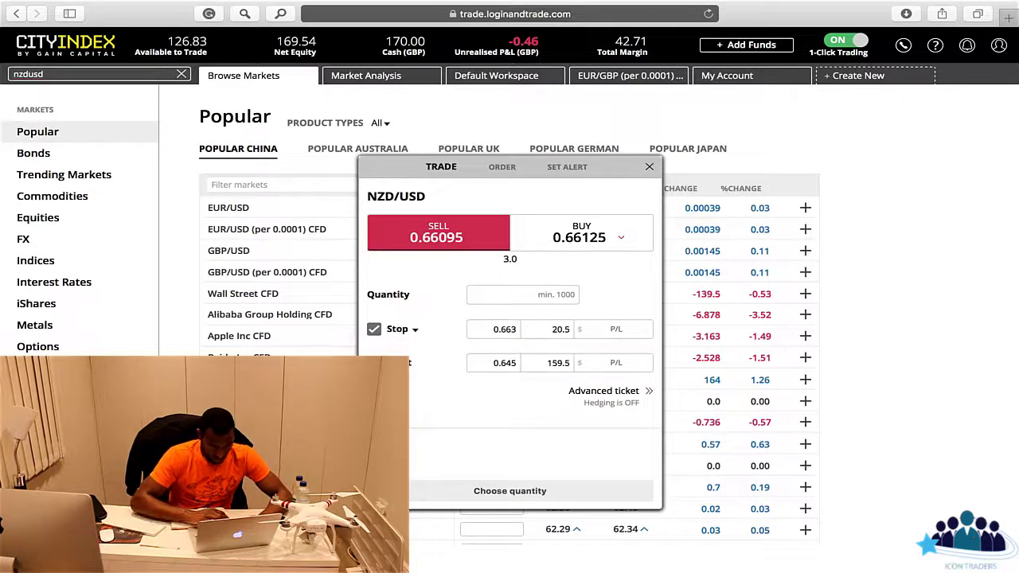
# Step: Set quantity 1000, place the NZD/USD sell trade and close the ticket
pyautogui.moveTo(604, 174); pyautogui.dragTo(609, 103)
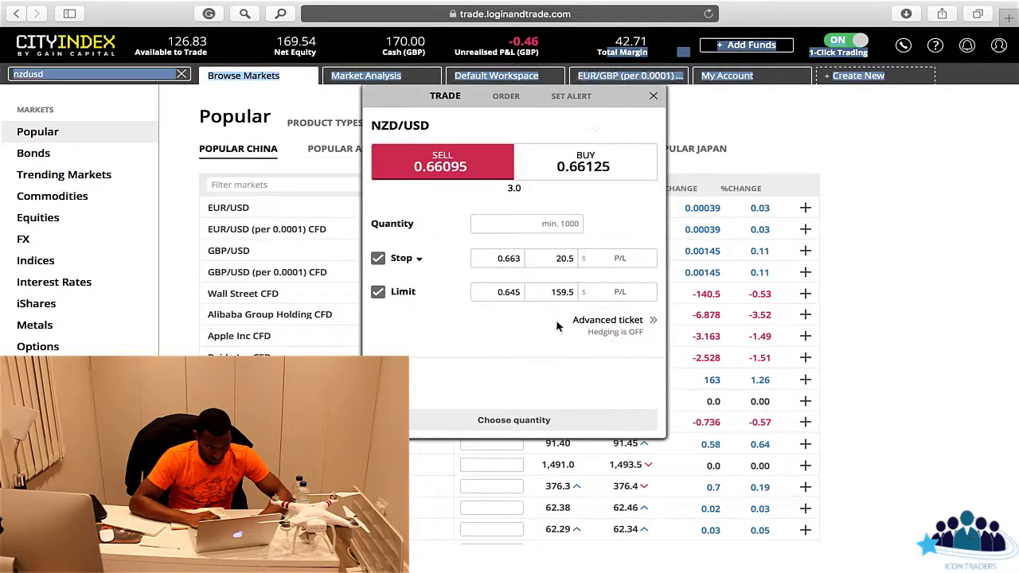
pyautogui.click(526, 223)
pyautogui.write('1000')
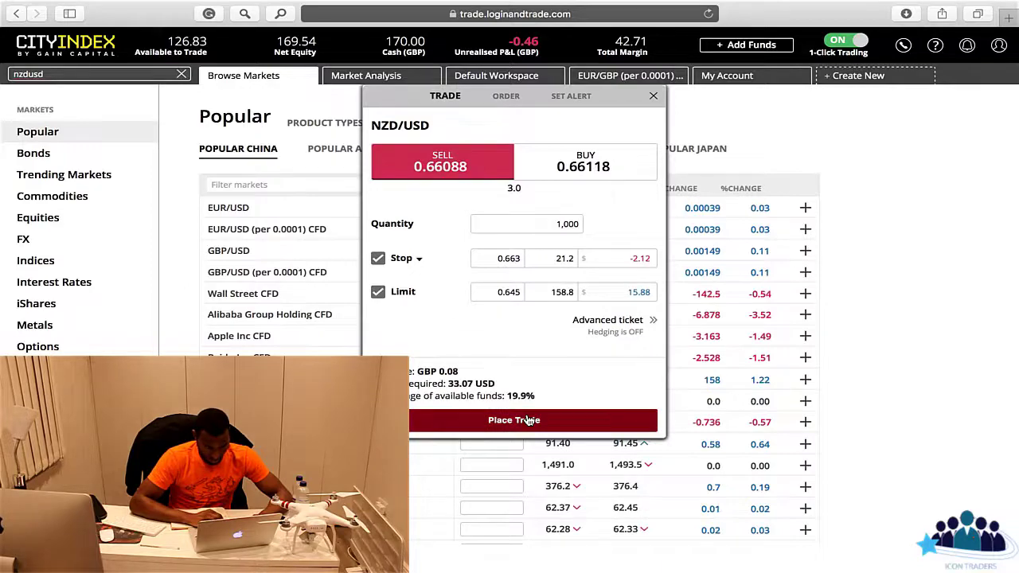
pyautogui.click(528, 421)
pyautogui.click(654, 95)
pyautogui.press('super+grave')
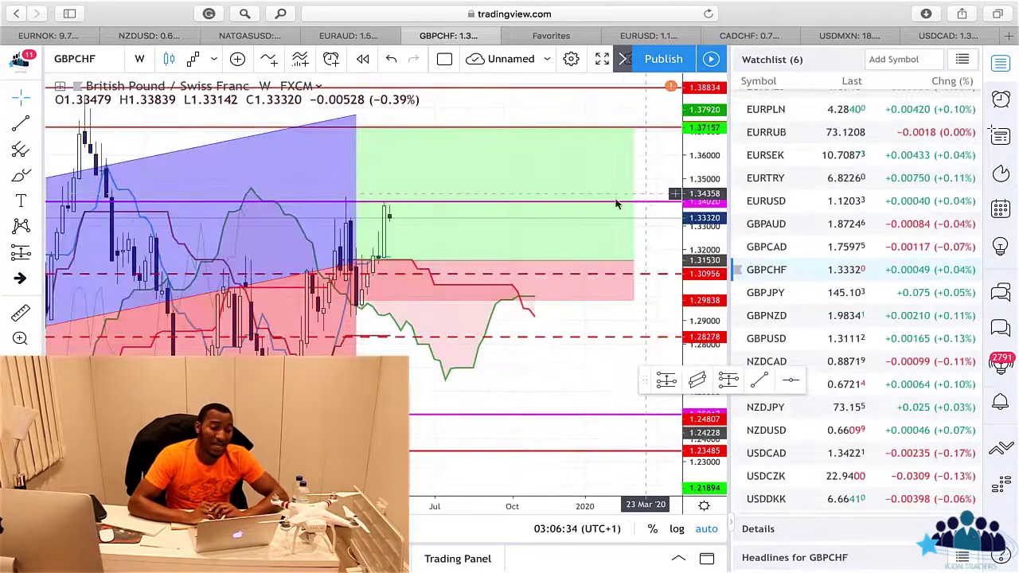
pyautogui.click(509, 263)
pyautogui.moveTo(510, 293); pyautogui.dragTo(593, 325)
pyautogui.scroll(-5, 592, 334)
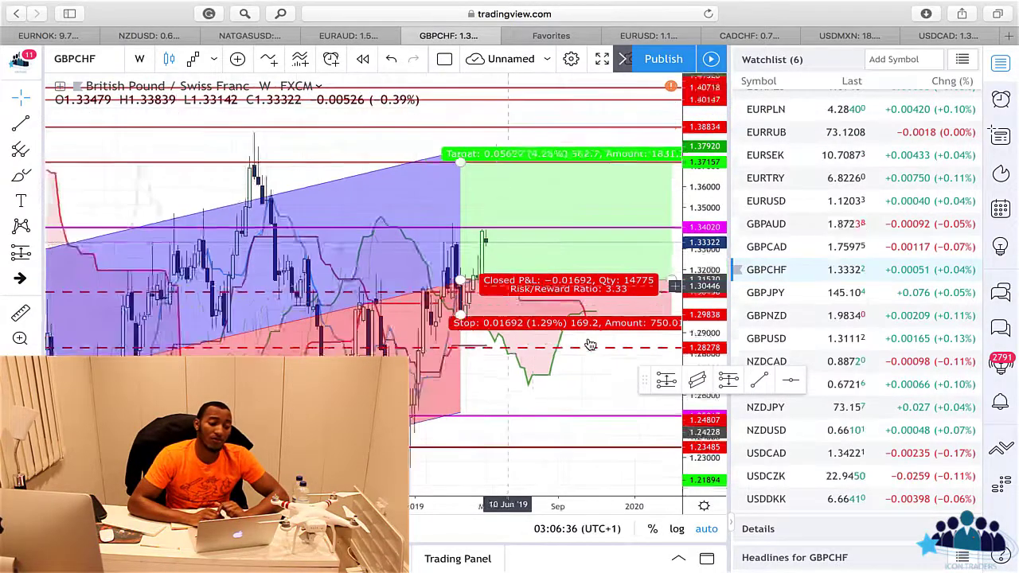
pyautogui.hscroll(-1, 589, 344)
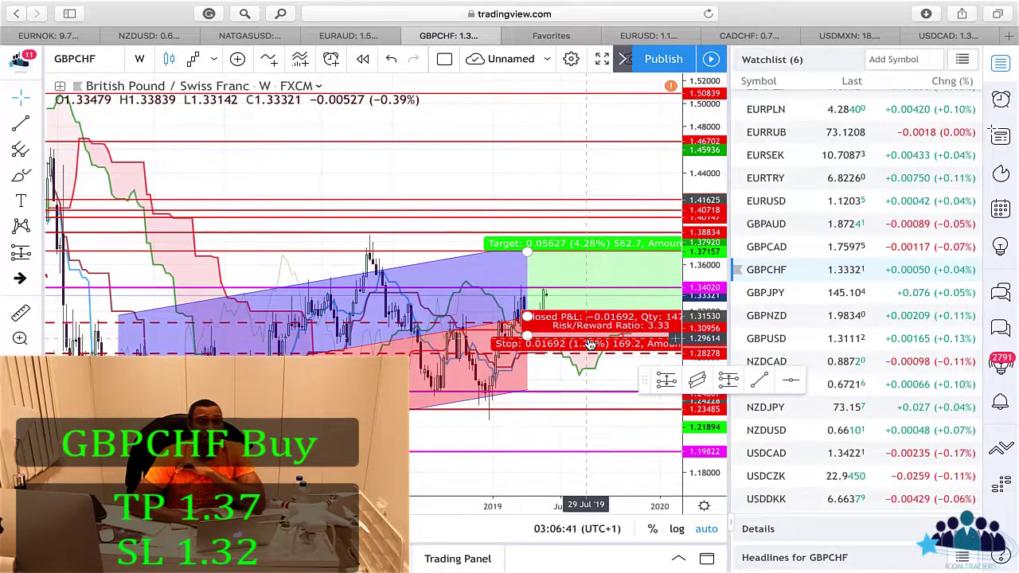
pyautogui.hscroll(-3, 589, 343)
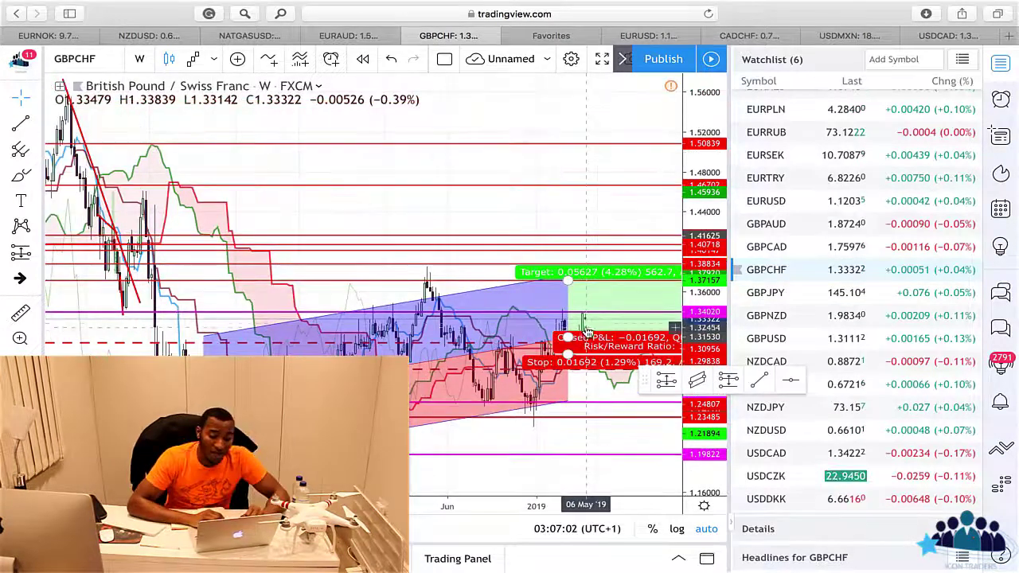
pyautogui.scroll(3, 610, 214)
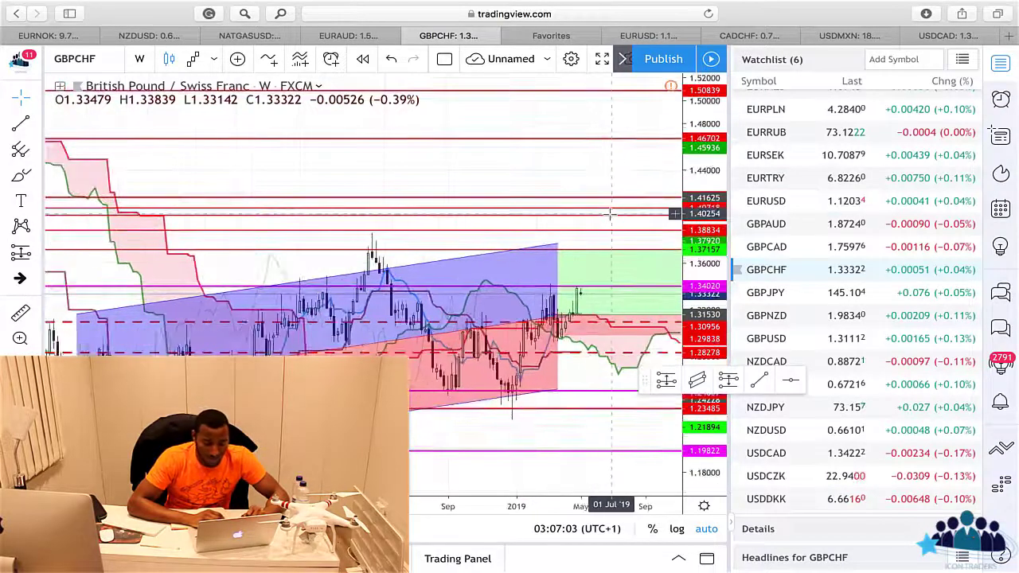
pyautogui.scroll(5, 610, 214)
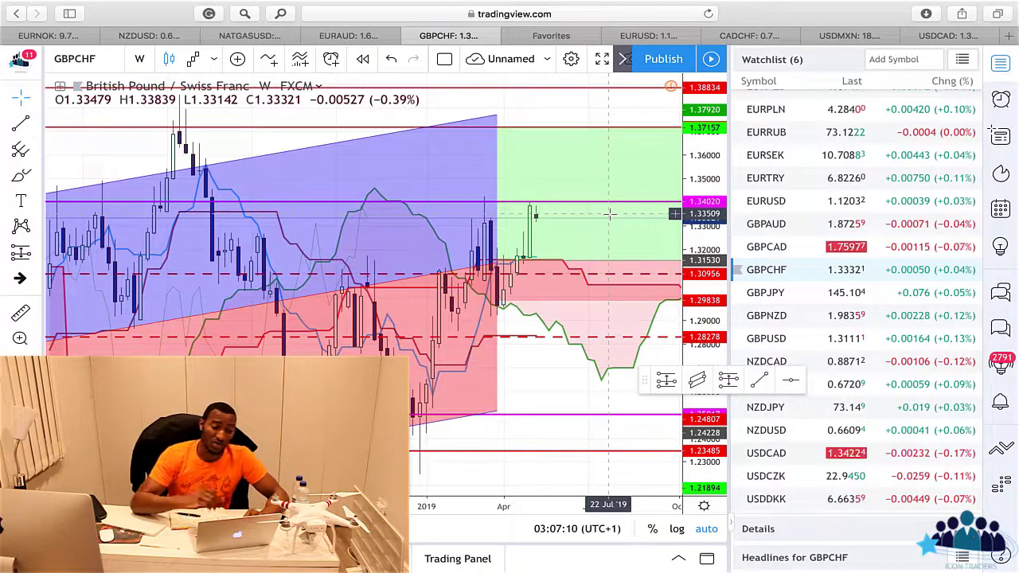
pyautogui.click(564, 207)
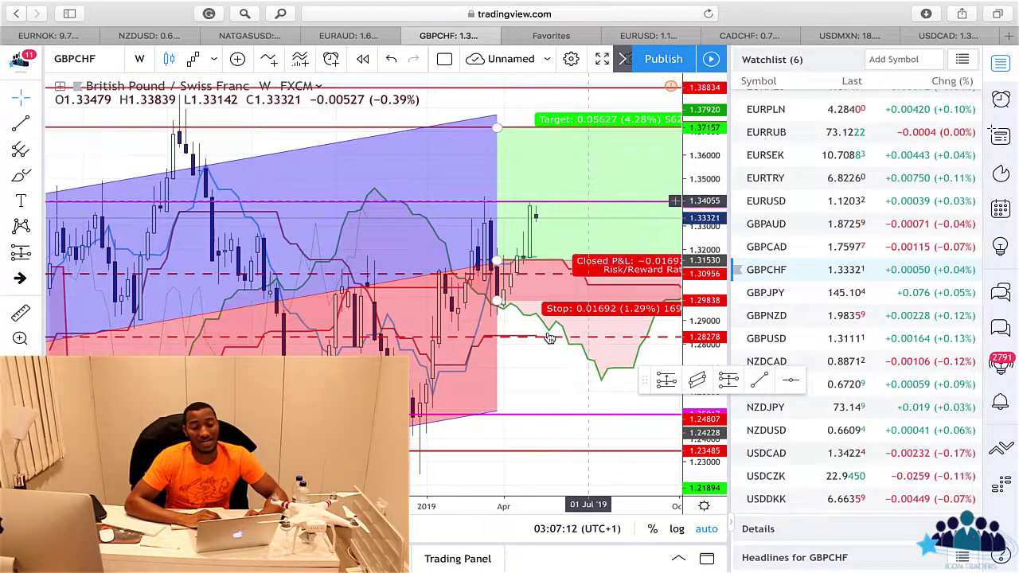
pyautogui.scroll(-2, 526, 134)
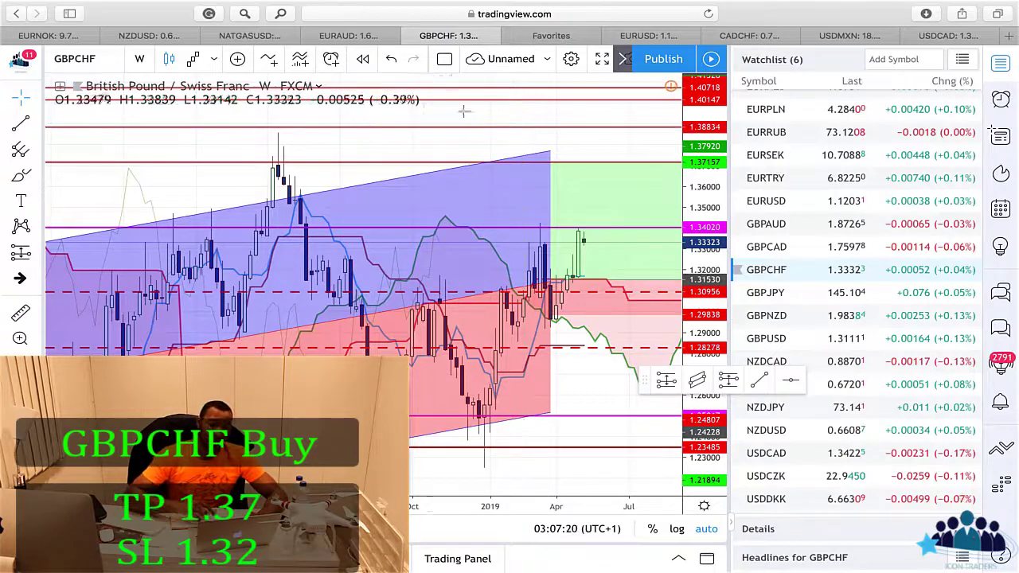
# Step: Open a GBP/CHF buy ticket in City Index with a quantity of 1000
pyautogui.hotkey('ctrl', 'Right')
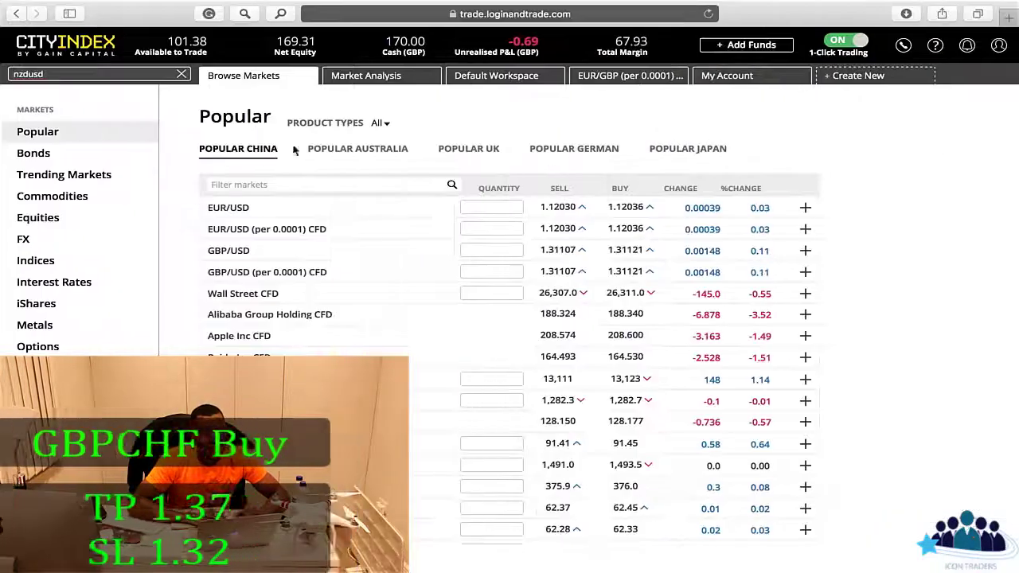
pyautogui.doubleClick(53, 74)
pyautogui.write('gbpchf')
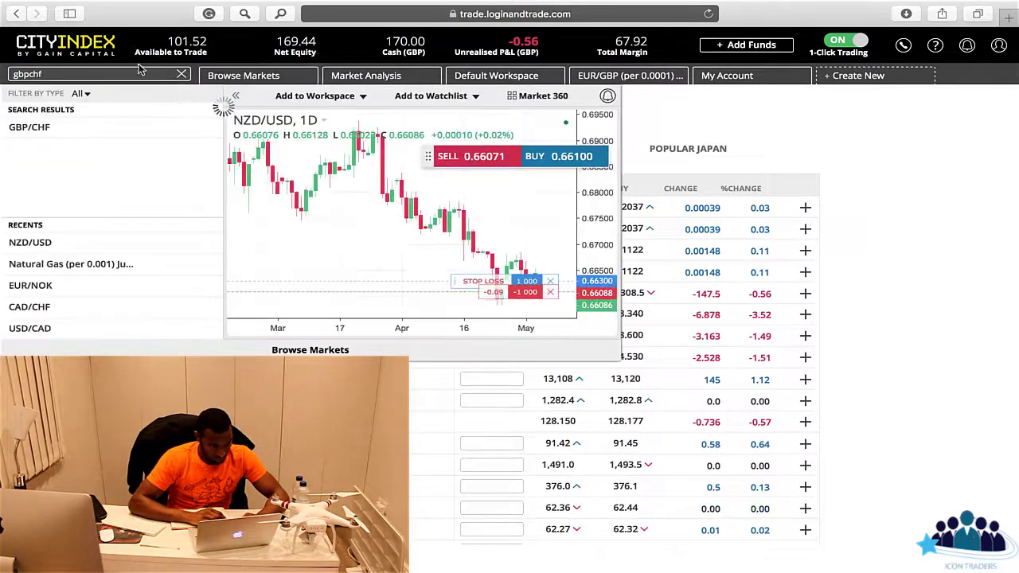
pyautogui.click(79, 128)
pyautogui.click(567, 156)
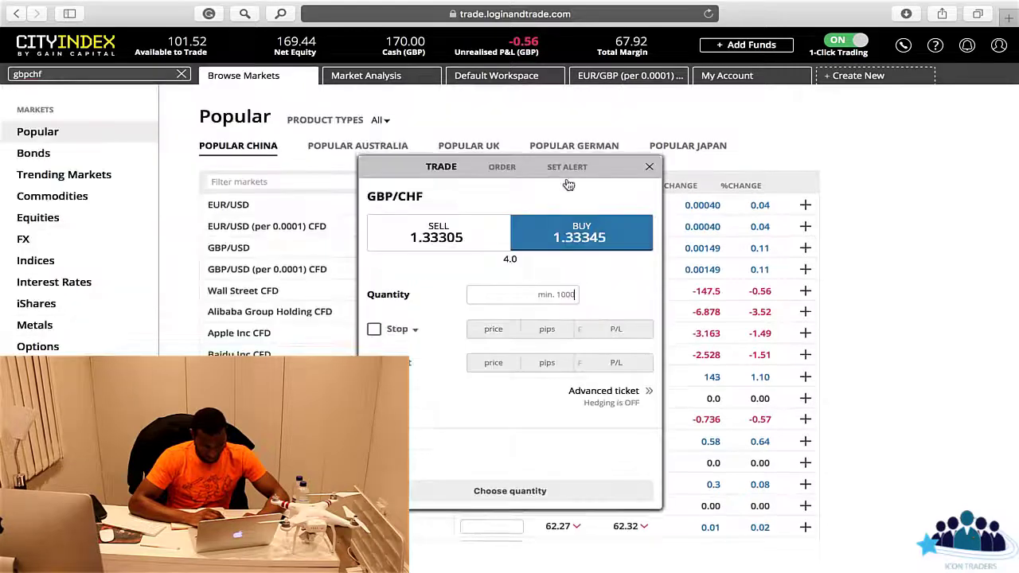
pyautogui.write('1000')
# Step: Add a 1.32 stop and 1.37 limit, then place the GBP/CHF buy trade
pyautogui.click(472, 260)
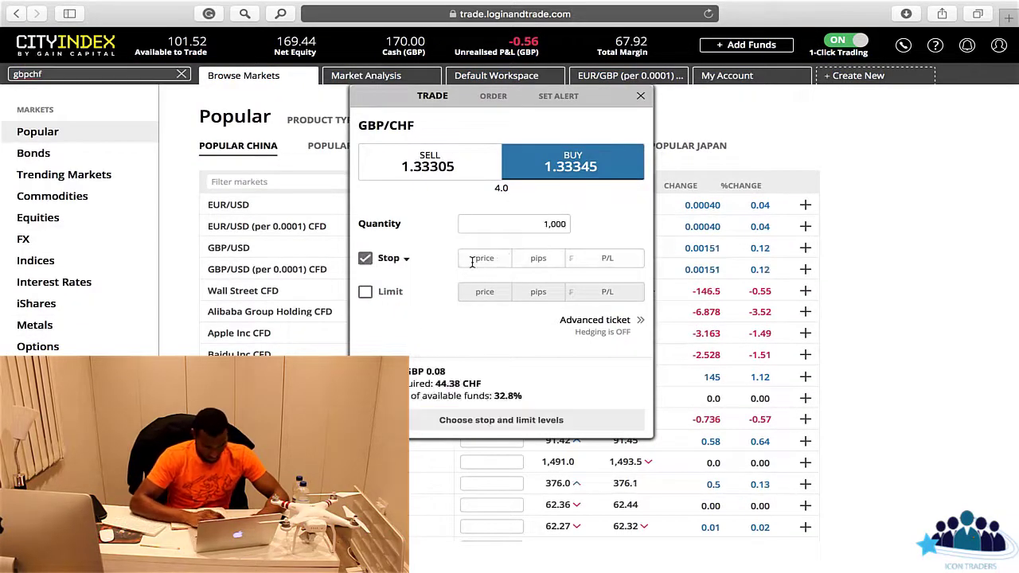
pyautogui.write('1.32')
pyautogui.click(494, 291)
pyautogui.write('1.37')
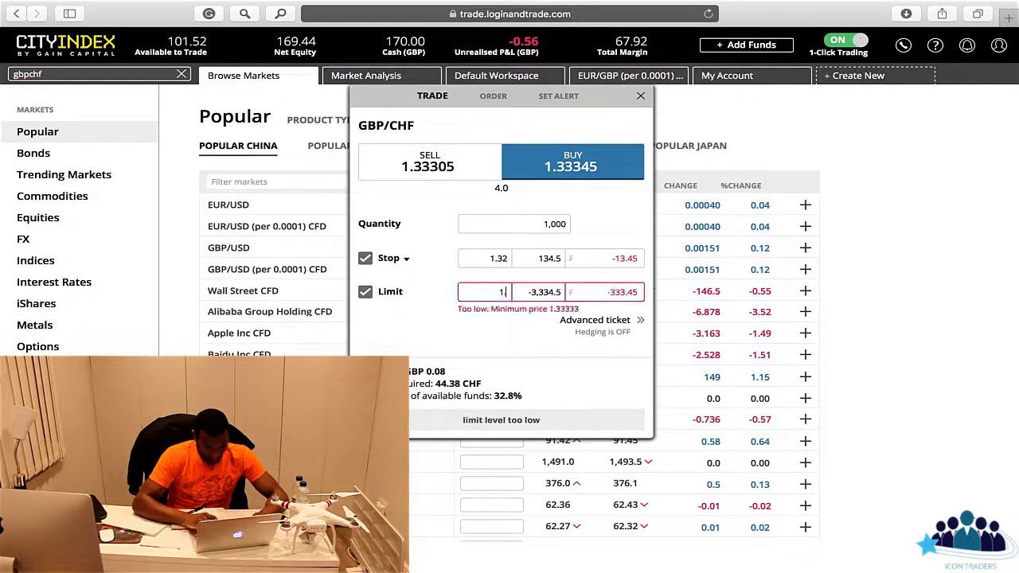
pyautogui.click(505, 422)
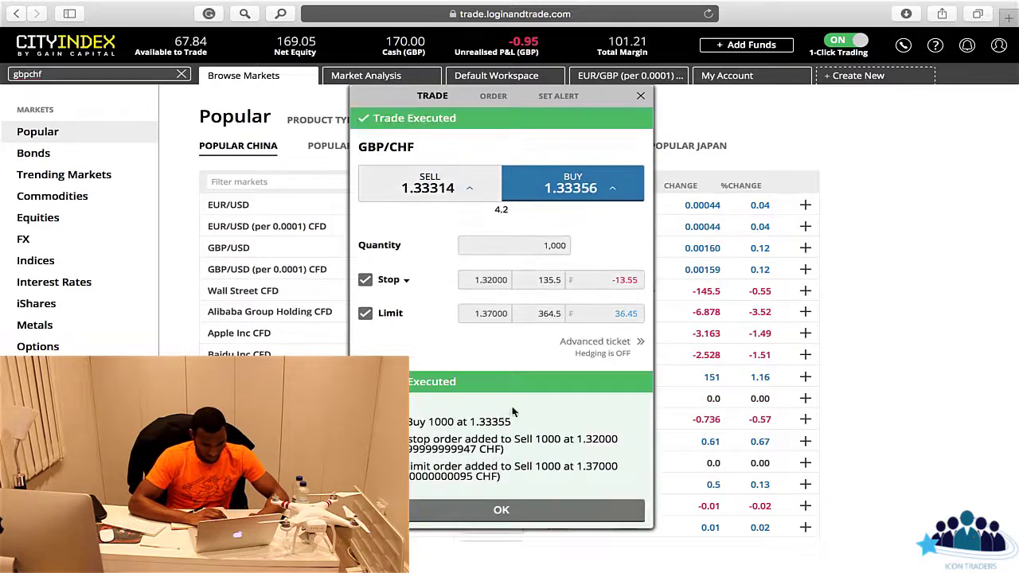
pyautogui.click(640, 97)
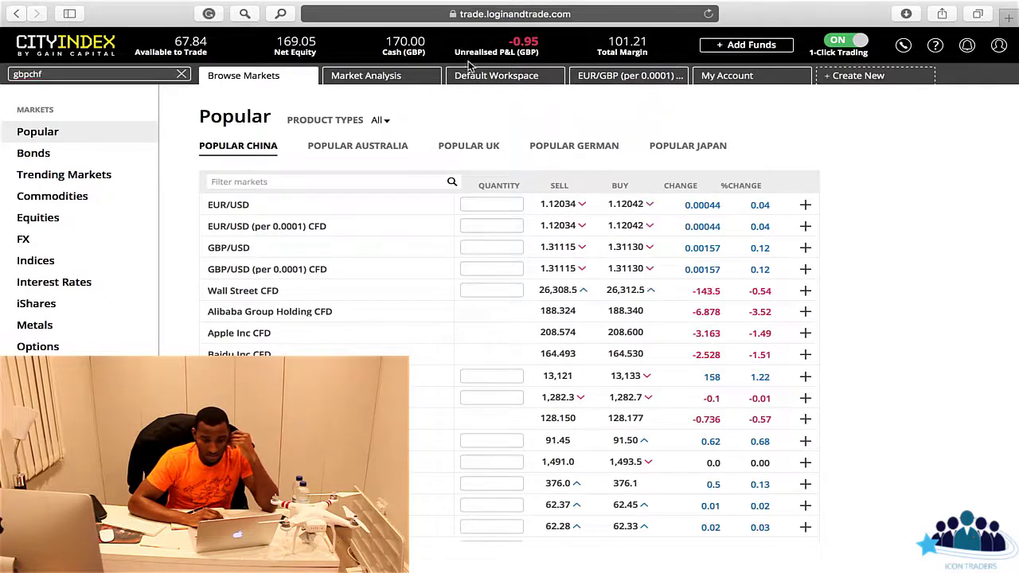
# Step: Open the Trading Central market analysis, briefly checking My Account in between
pyautogui.click(387, 84)
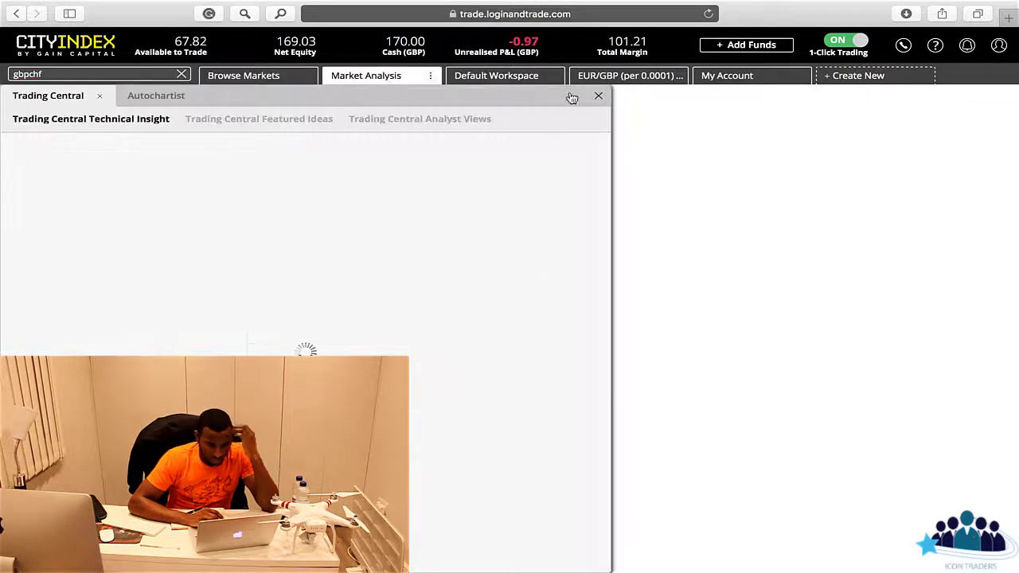
pyautogui.click(736, 79)
pyautogui.click(397, 83)
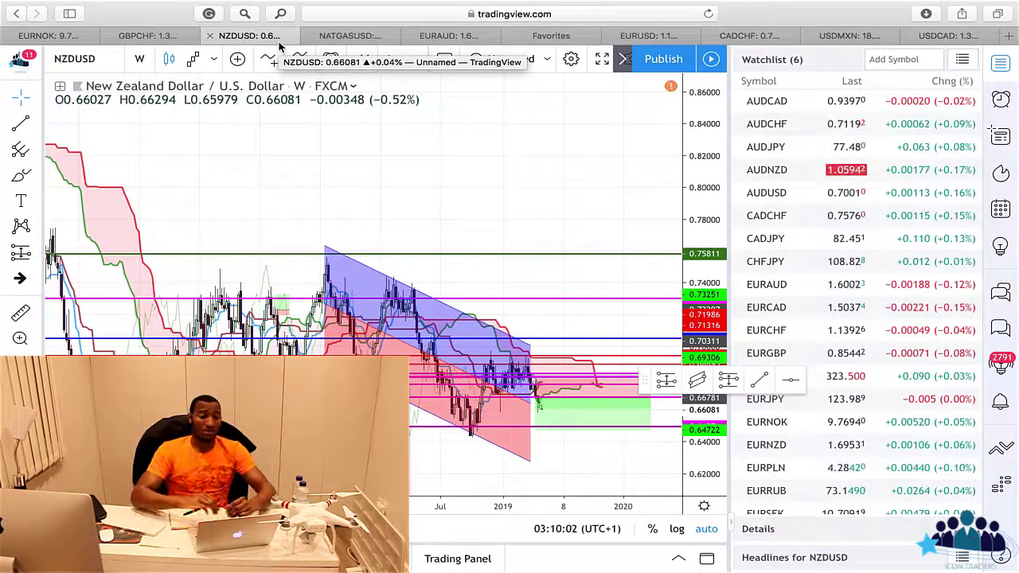
# Step: Switch the NATGASUSD chart to the weekly 1W interval
pyautogui.click(365, 36)
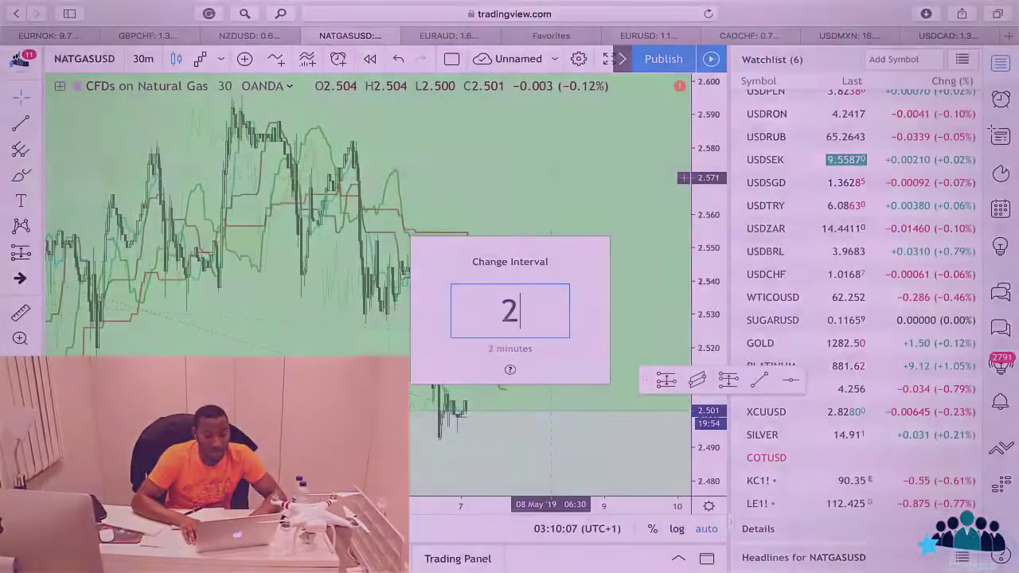
pyautogui.press('BackSpace')
pyautogui.write('1')
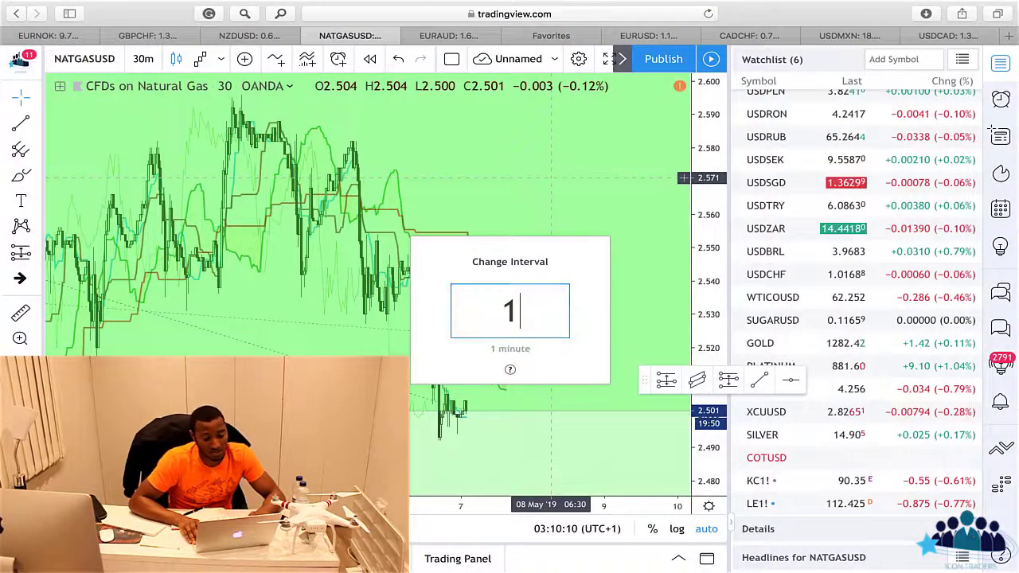
pyautogui.write('w')
pyautogui.press('Return')
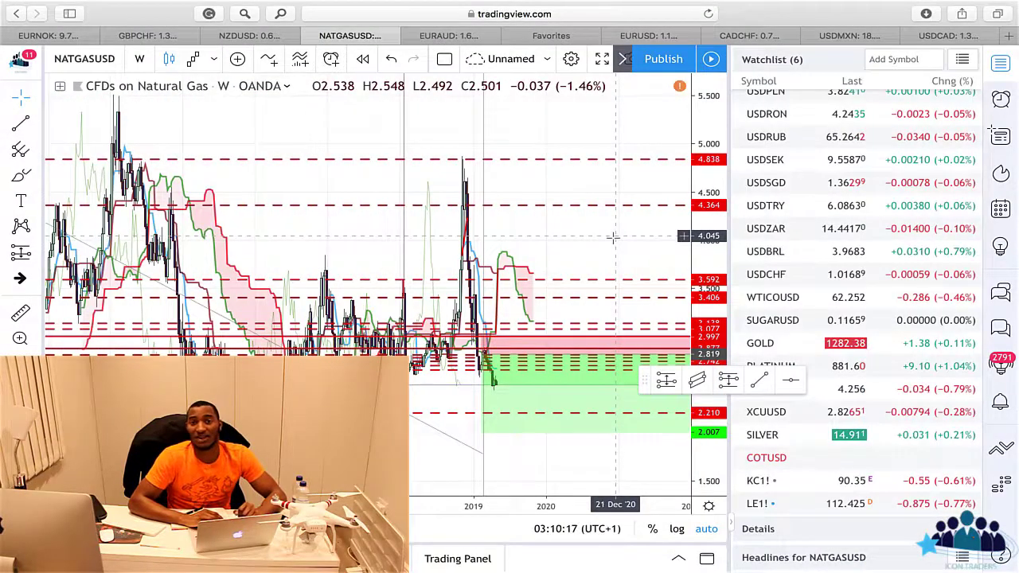
# Step: Check the Safari tab overview, then move to the City Index workspace
pyautogui.press('super+shift+backslash')
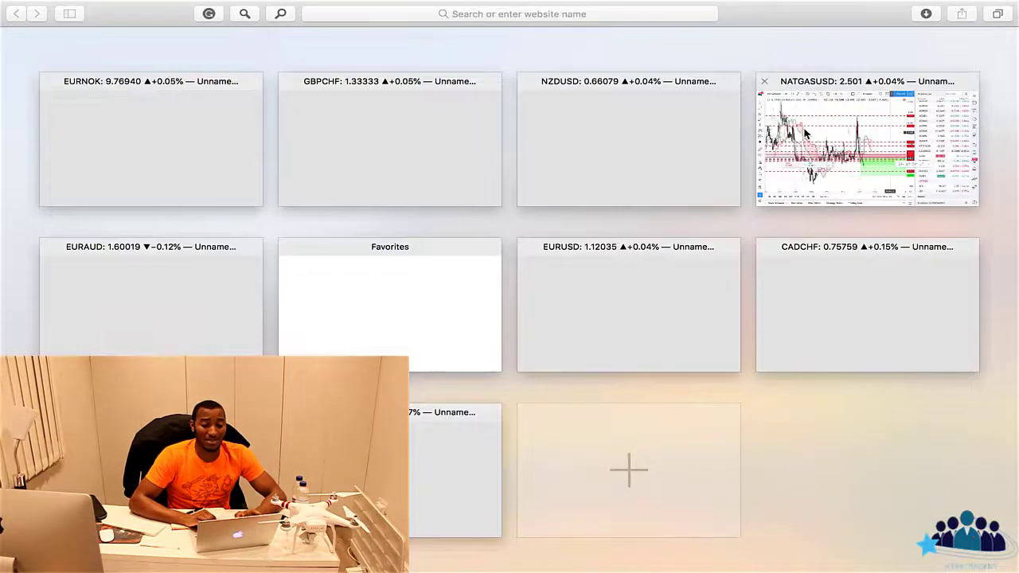
pyautogui.press('super+shift+backslash')
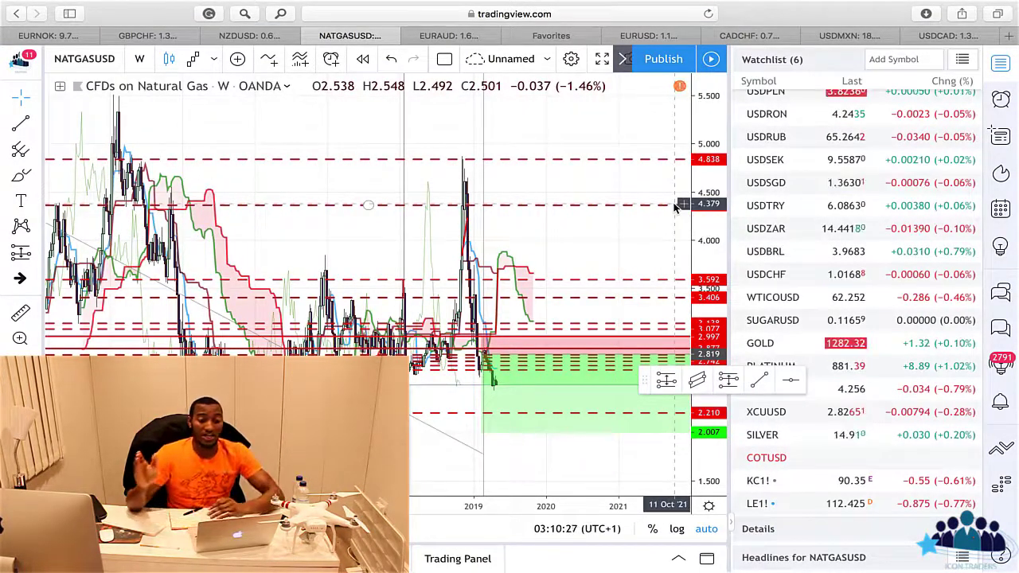
pyautogui.hotkey('ctrl', 'Right')
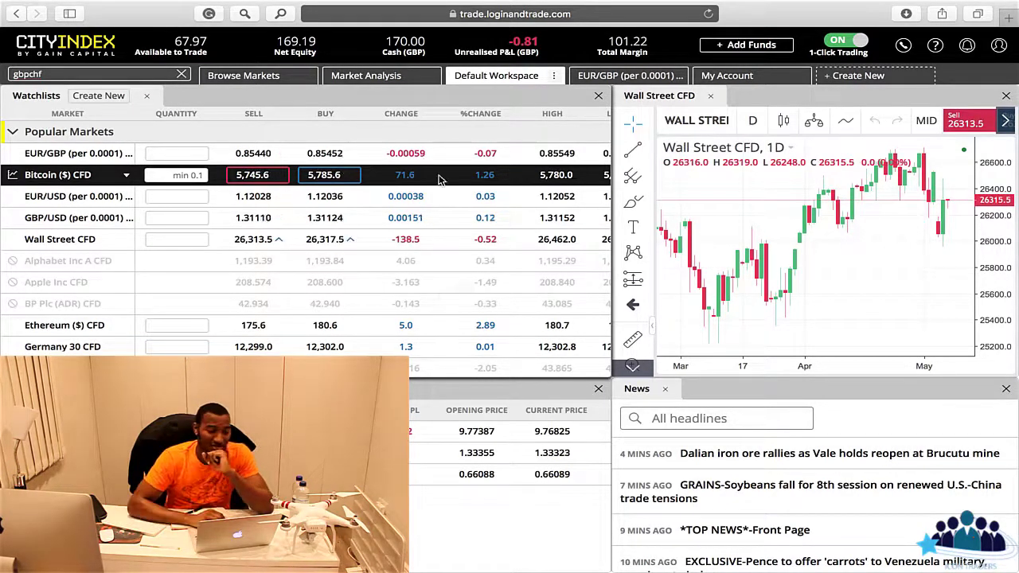
# Step: Switch from City Index back to the TradingView charts
pyautogui.hotkey('ctrl', 'Left')
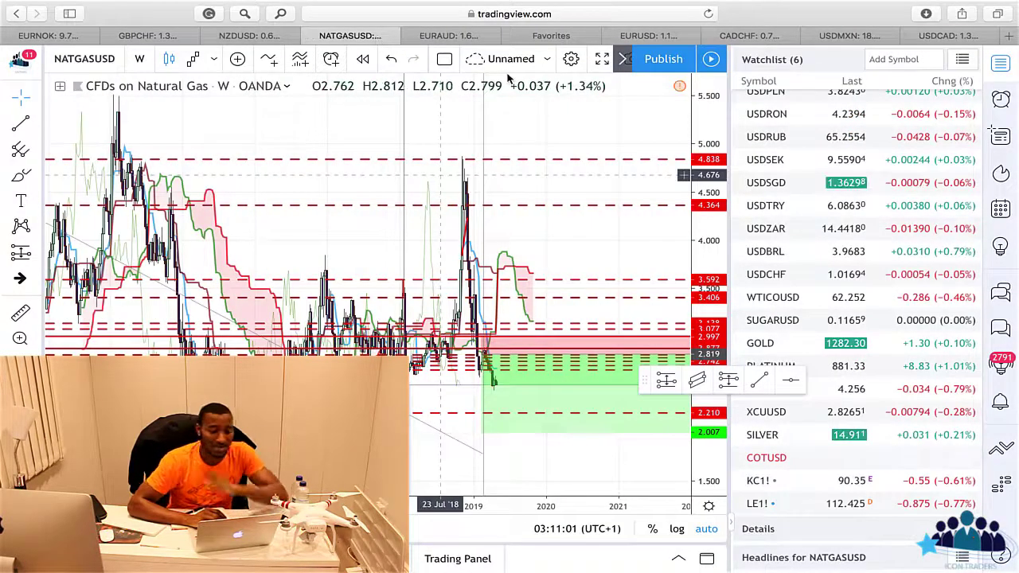
# Step: Open the EURAUD chart and view it on the daily and 4-hour intervals
pyautogui.click(465, 40)
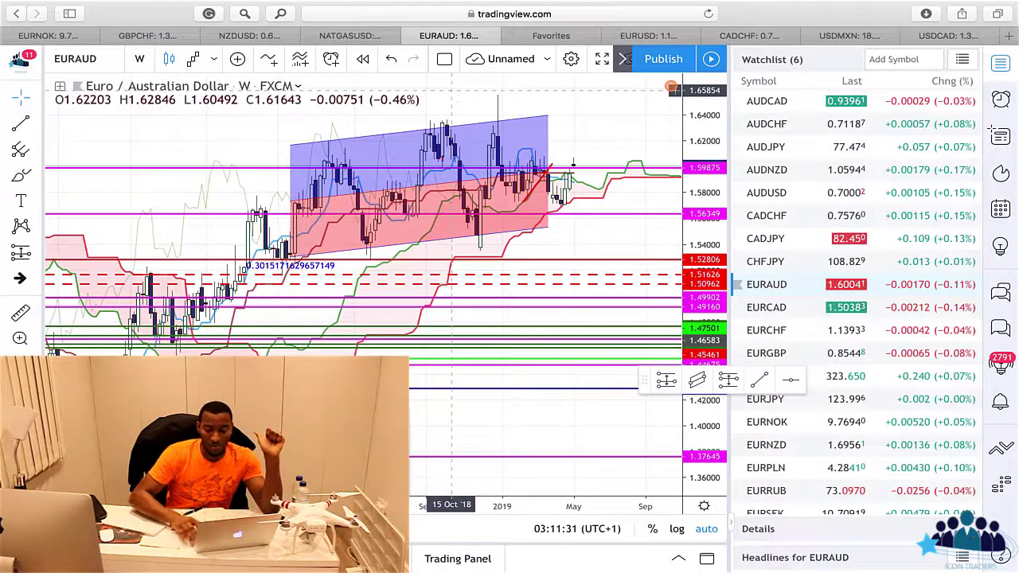
pyautogui.write('1d')
pyautogui.press('Return')
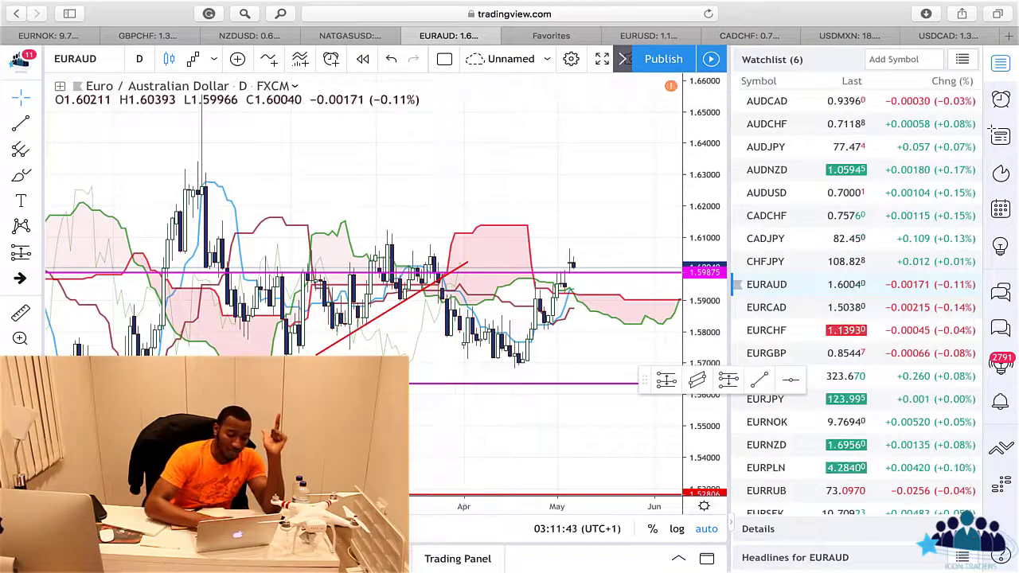
pyautogui.write('4h')
pyautogui.press('Return')
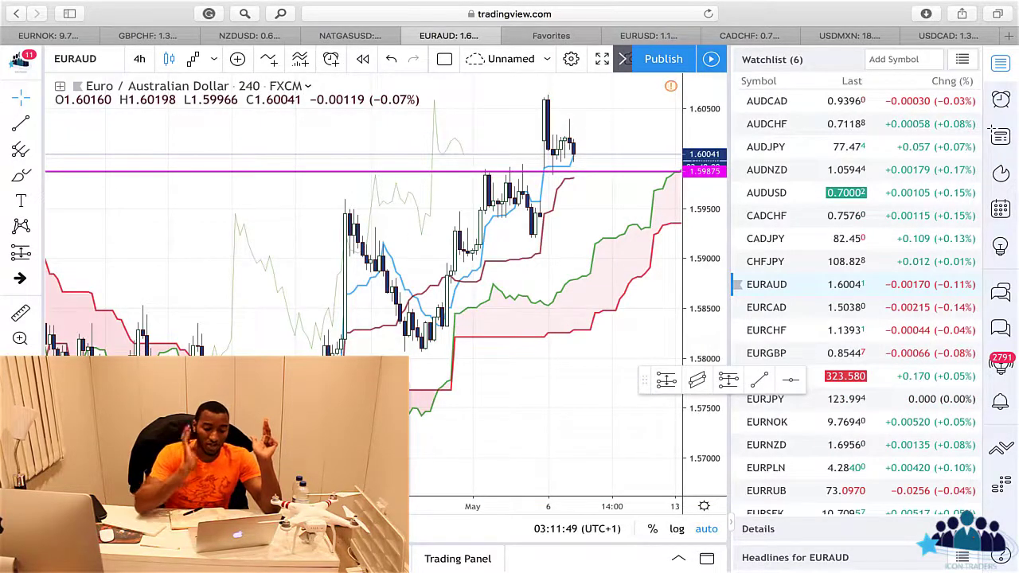
# Step: Step EURAUD down through 2-hour and 1-hour to the 30-minute interval
pyautogui.write('2h')
pyautogui.press('Return')
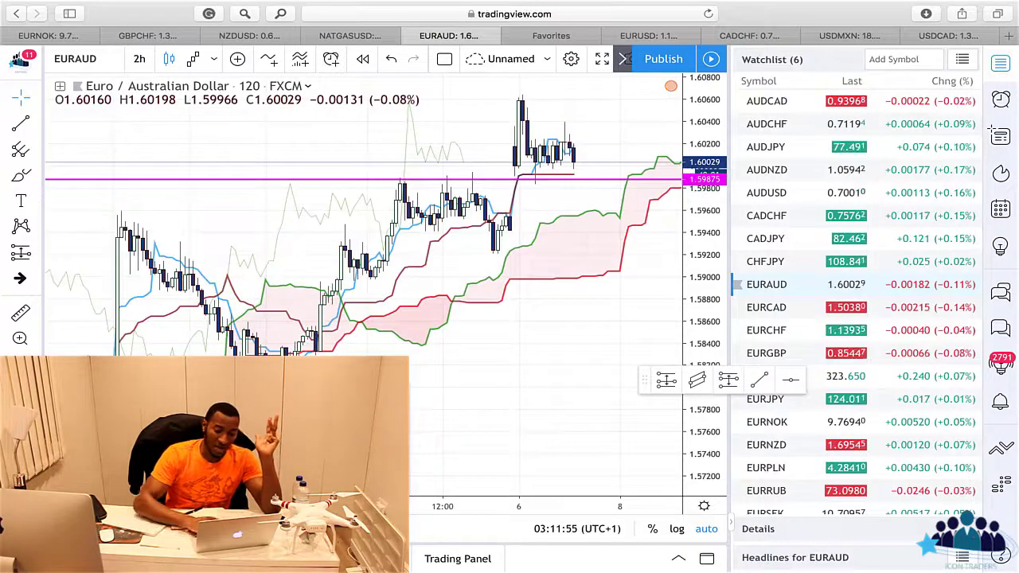
pyautogui.write('1')
pyautogui.press('Return')
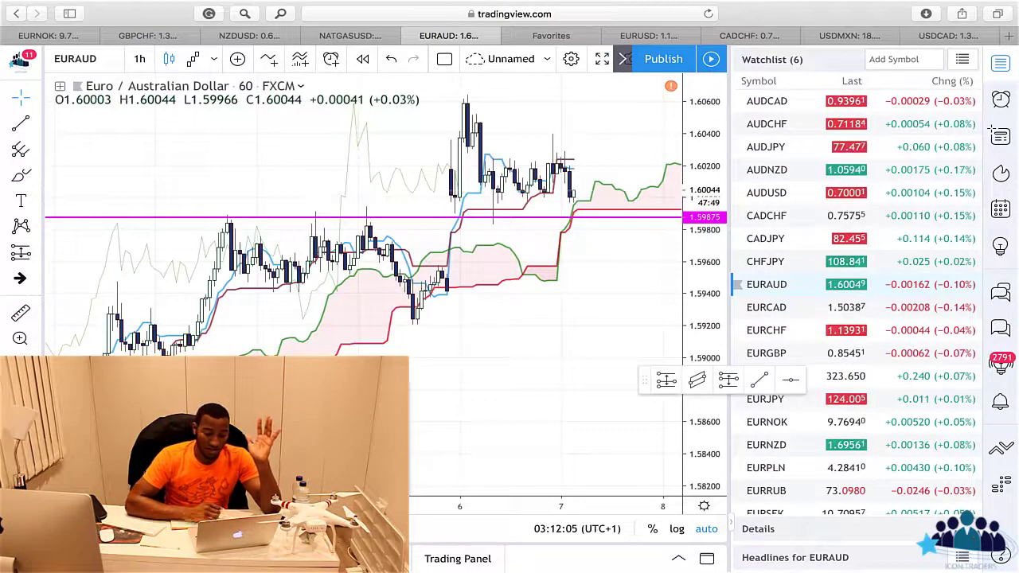
pyautogui.write('30')
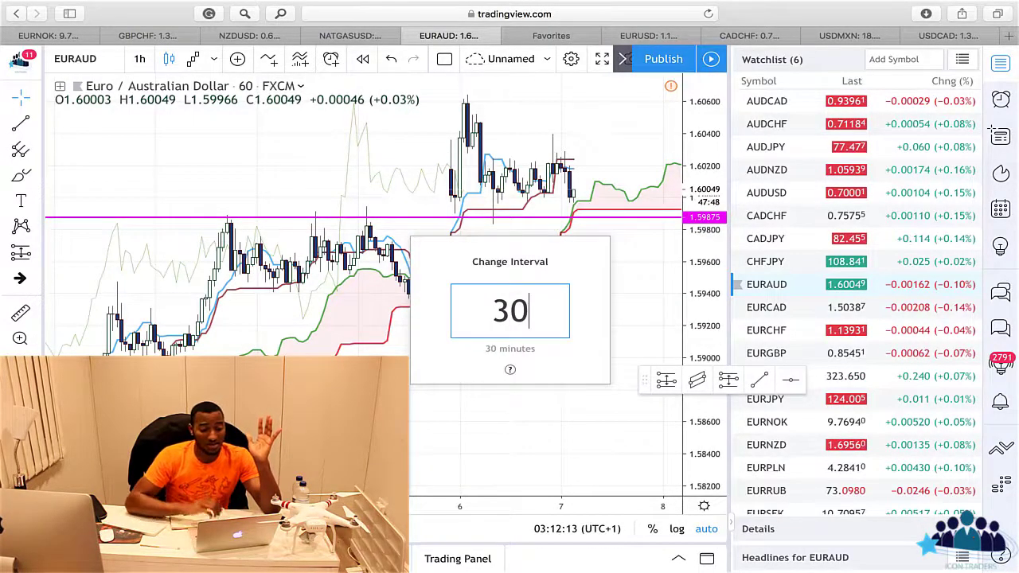
pyautogui.press('Return')
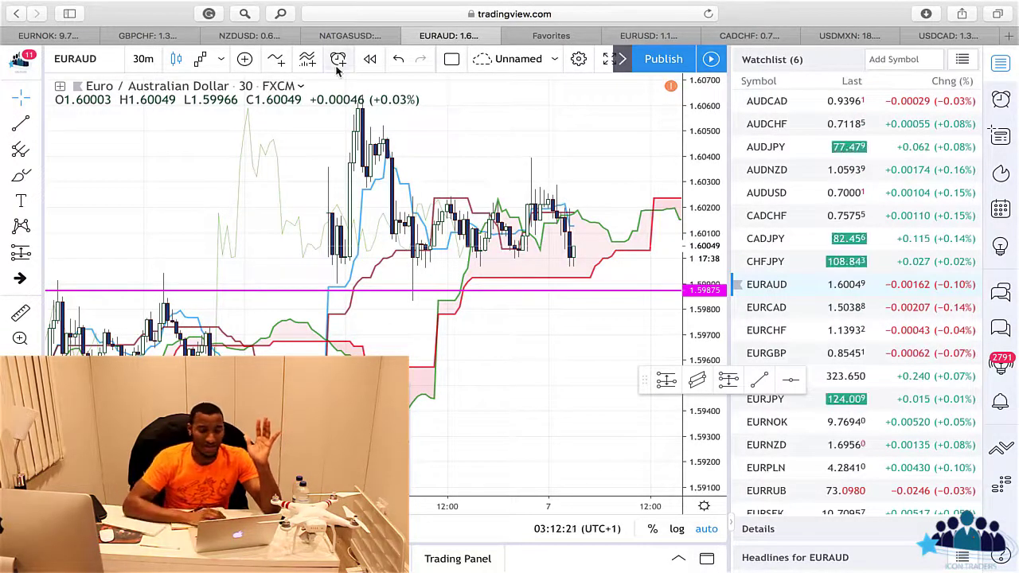
# Step: View EURAUD on the 5-minute interval, then bring up the EURUSD chart
pyautogui.write('5')
pyautogui.press('Return')
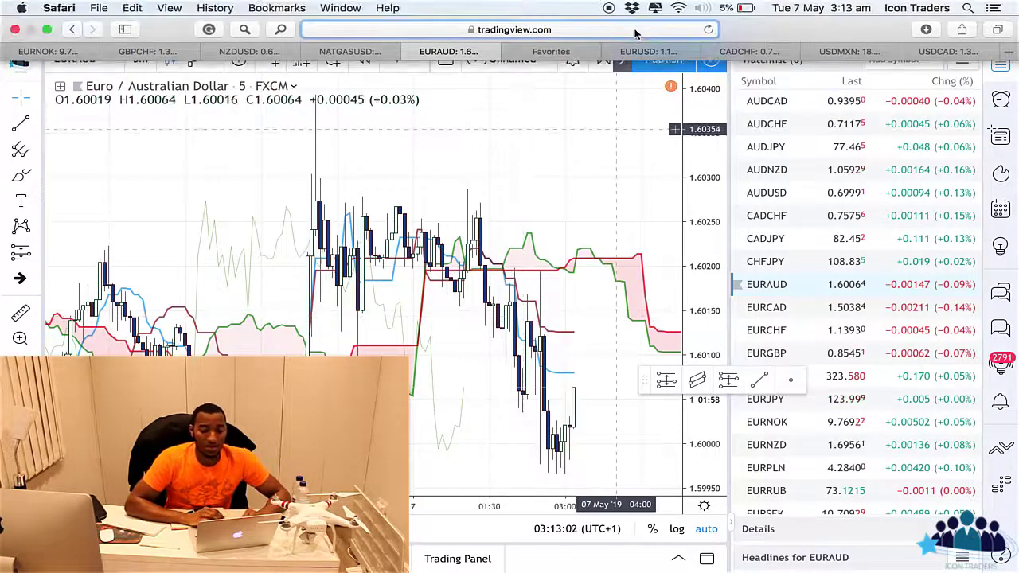
pyautogui.click(641, 29)
pyautogui.click(647, 52)
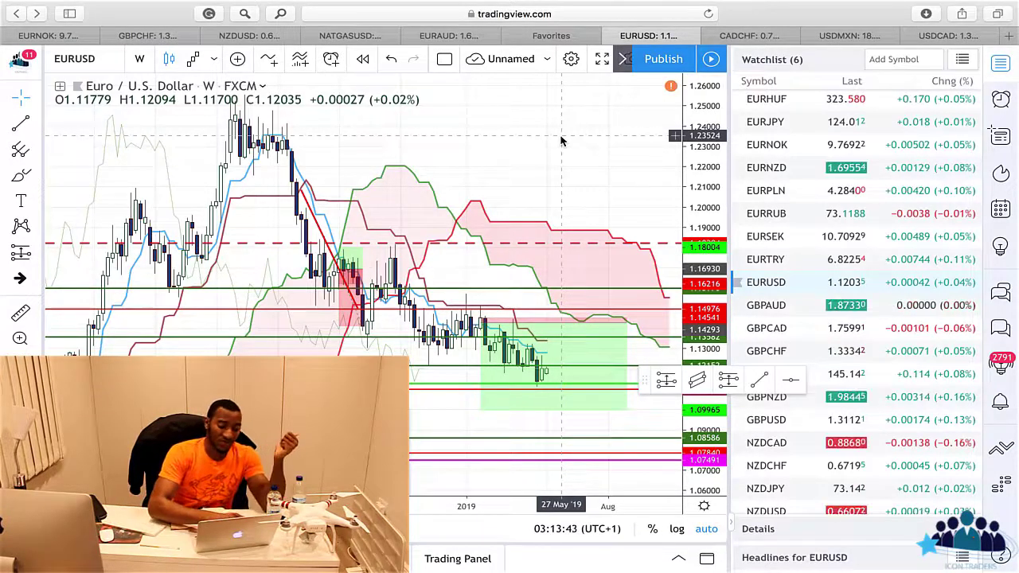
# Step: Step EURUSD through the daily, 4-hour and 2-hour intervals
pyautogui.write('1')
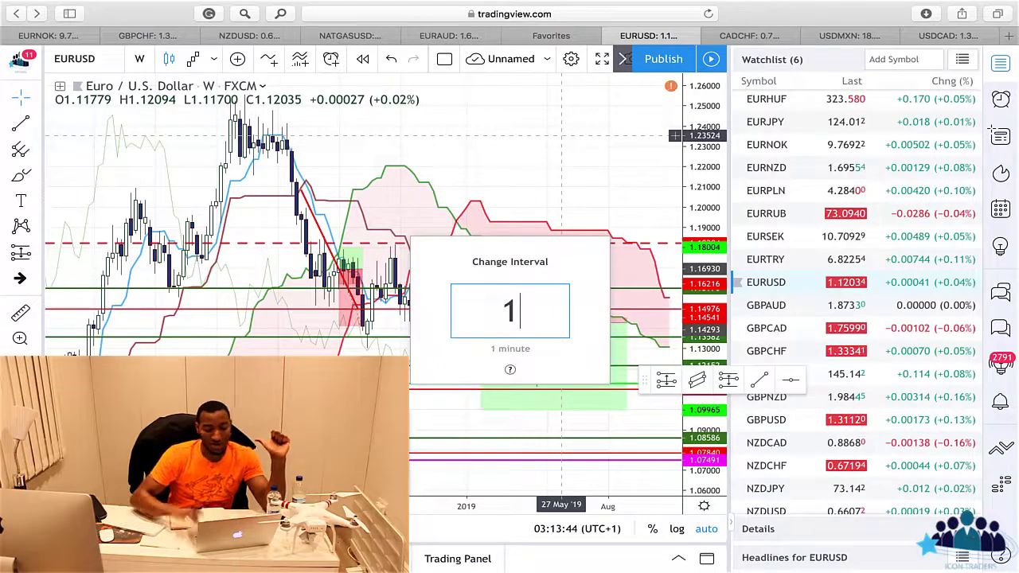
pyautogui.write('D')
pyautogui.press('Return')
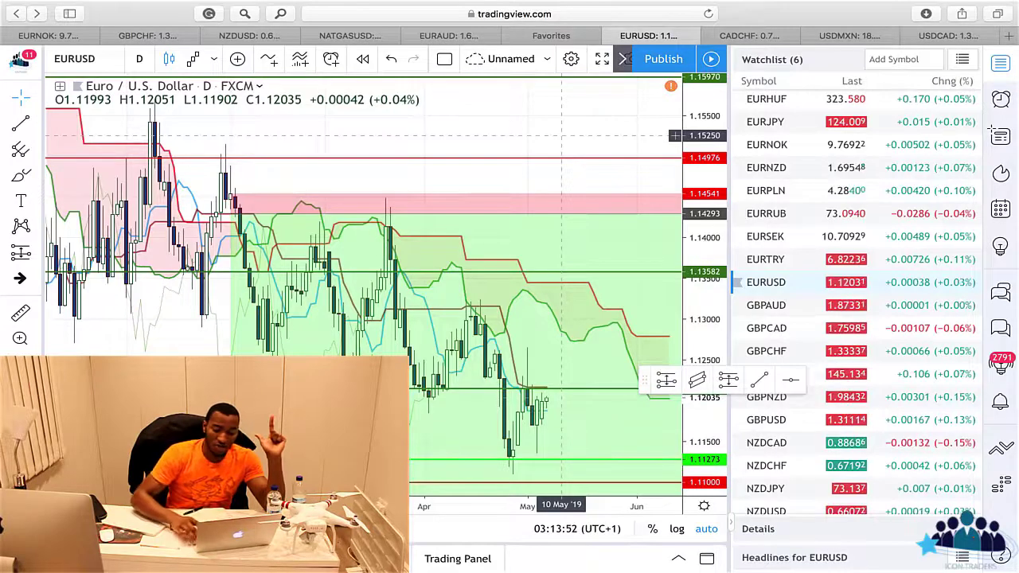
pyautogui.write('4h')
pyautogui.press('Return')
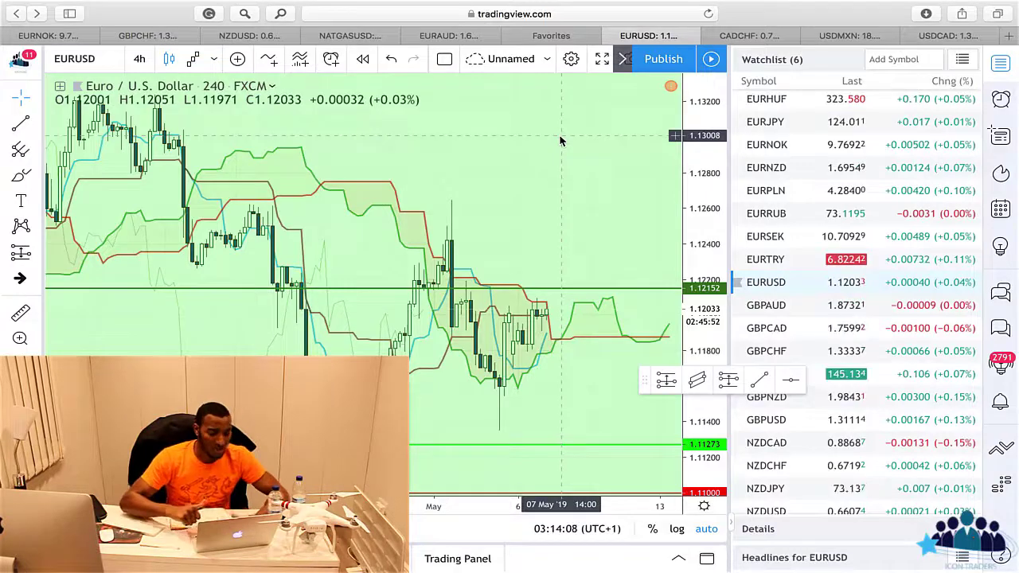
pyautogui.write('2')
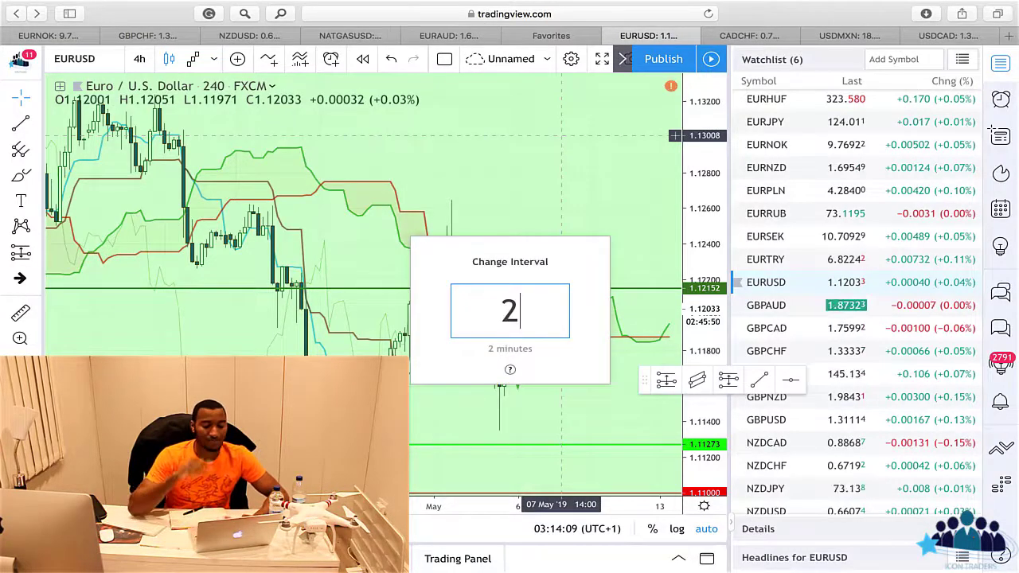
pyautogui.write('h')
pyautogui.press('Return')
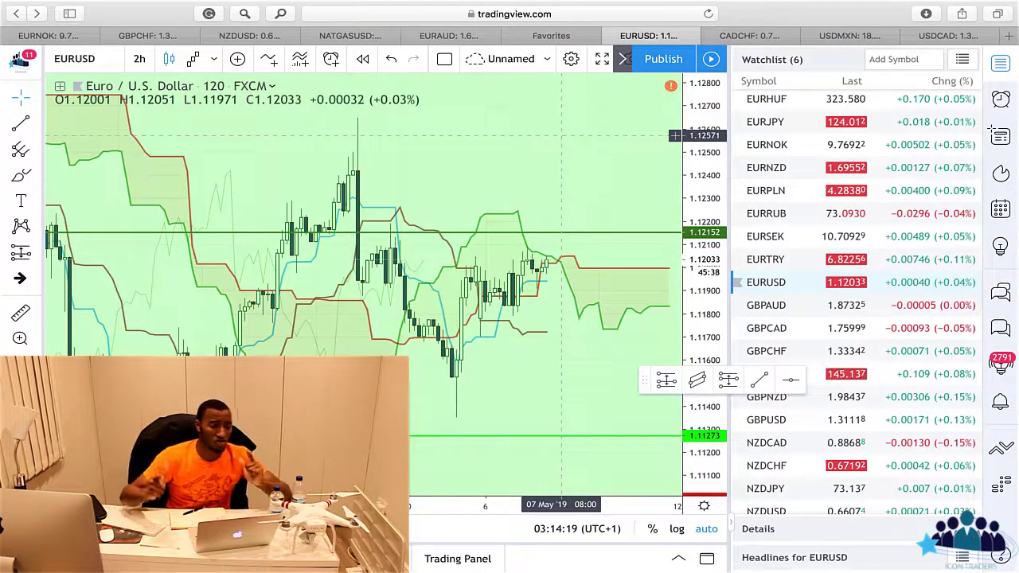
# Step: Drop EURUSD further to the 1-hour, 30-minute and 5-minute intervals
pyautogui.write('1')
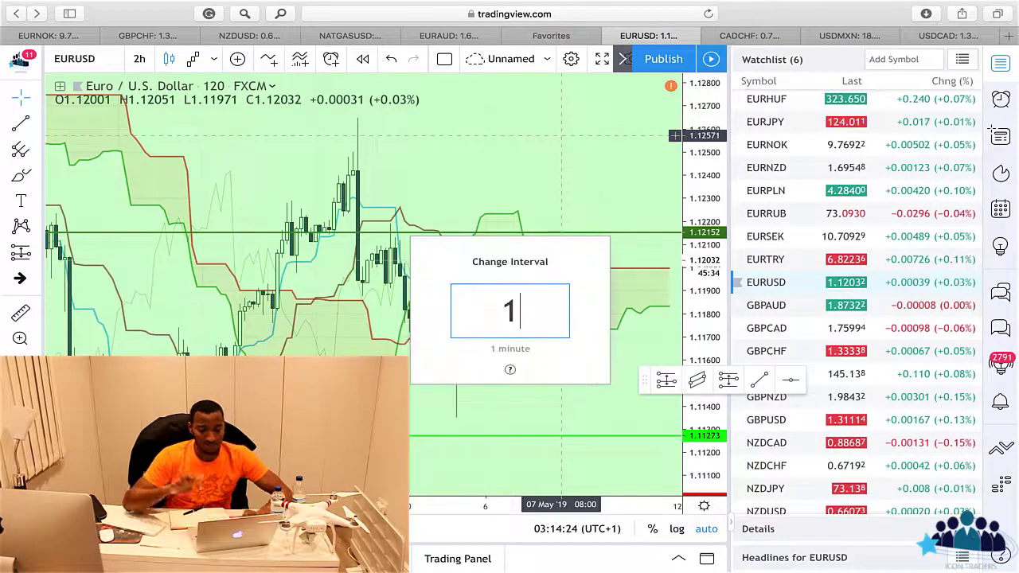
pyautogui.write('h')
pyautogui.press('Return')
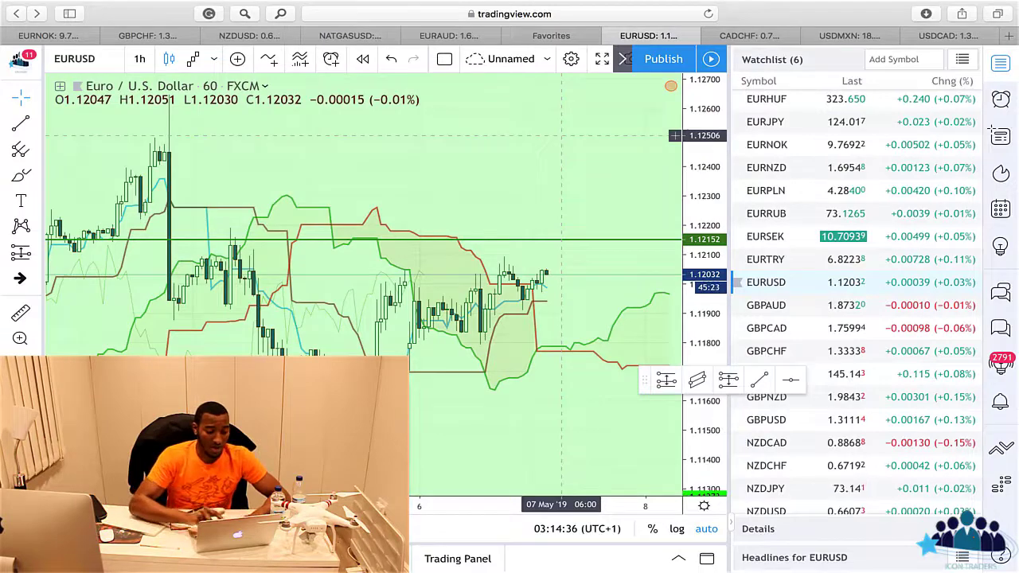
pyautogui.write('30')
pyautogui.press('Return')
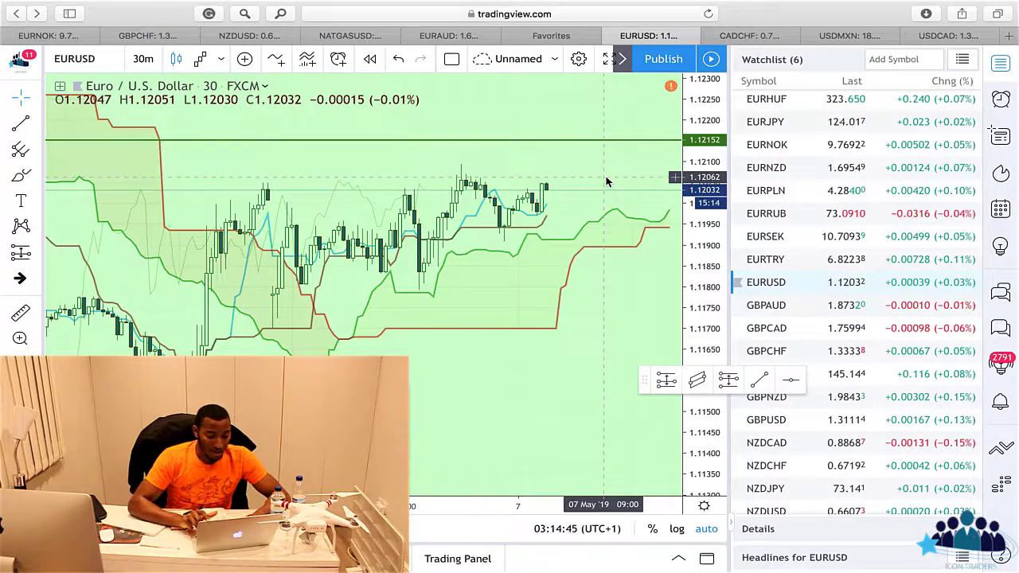
pyautogui.press('5')
pyautogui.press('Return')
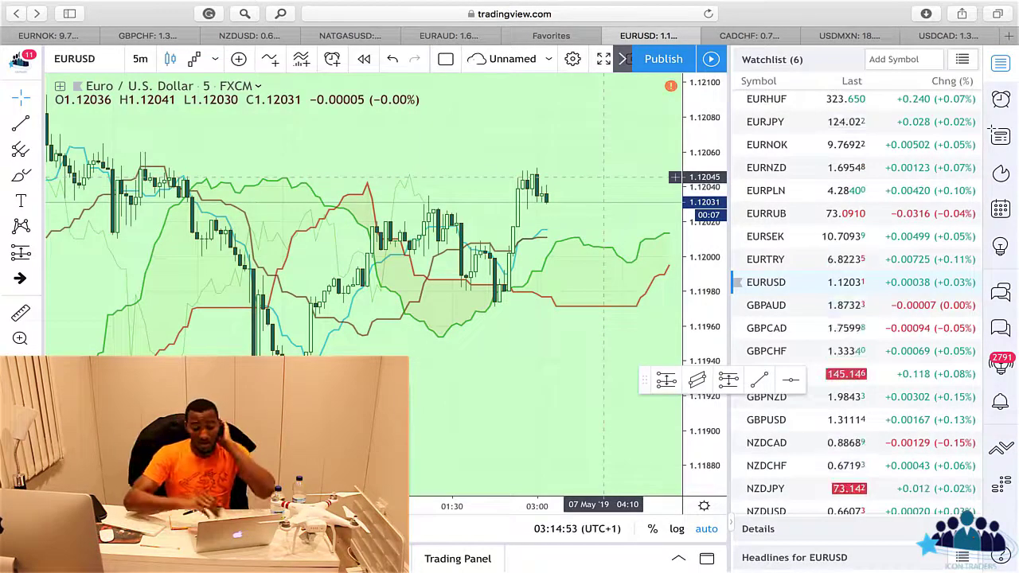
# Step: Return EURUSD to the weekly interval and bring up the CADCHF chart
pyautogui.write('1W')
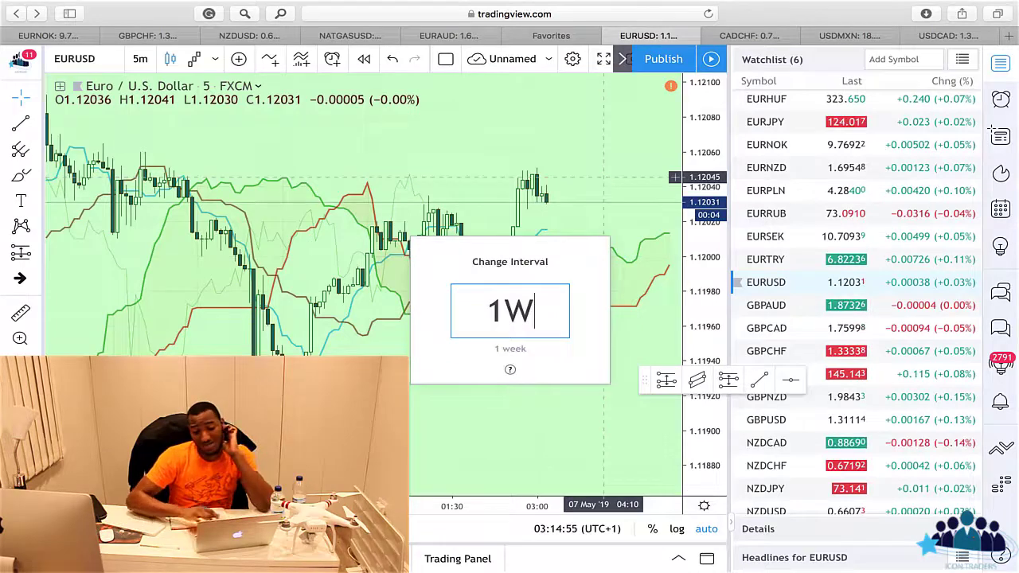
pyautogui.press('Return')
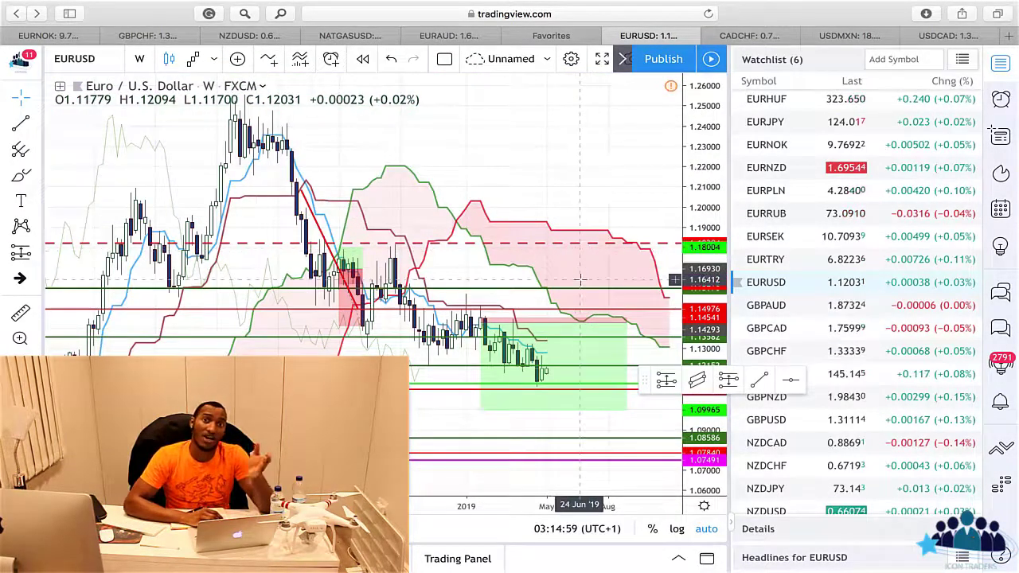
pyautogui.click(748, 36)
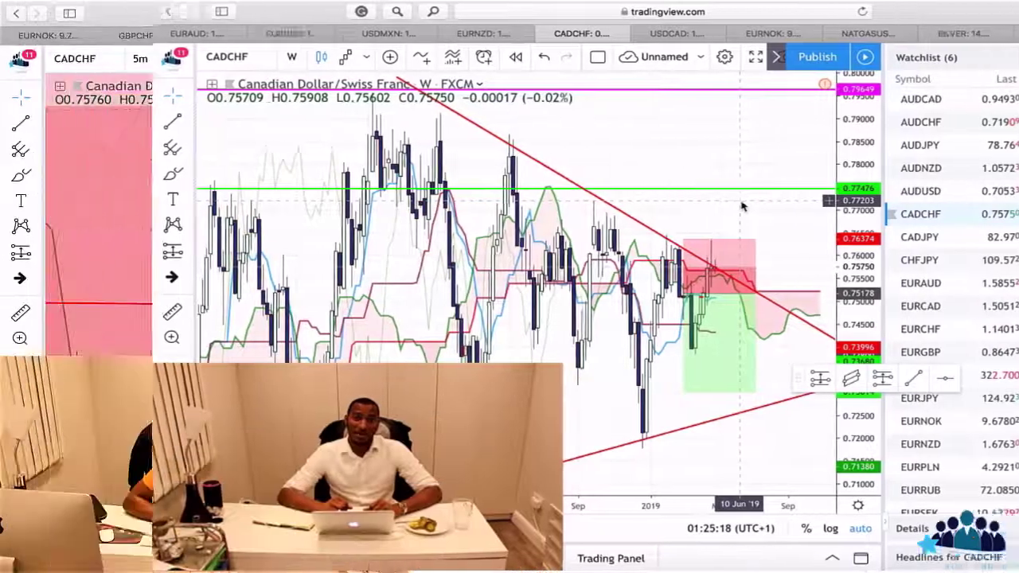
# Step: Put CADCHF on weekly and inspect the short position: 1.81 risk/reward, 1.59% stop, 2.88% target
pyautogui.write('1W')
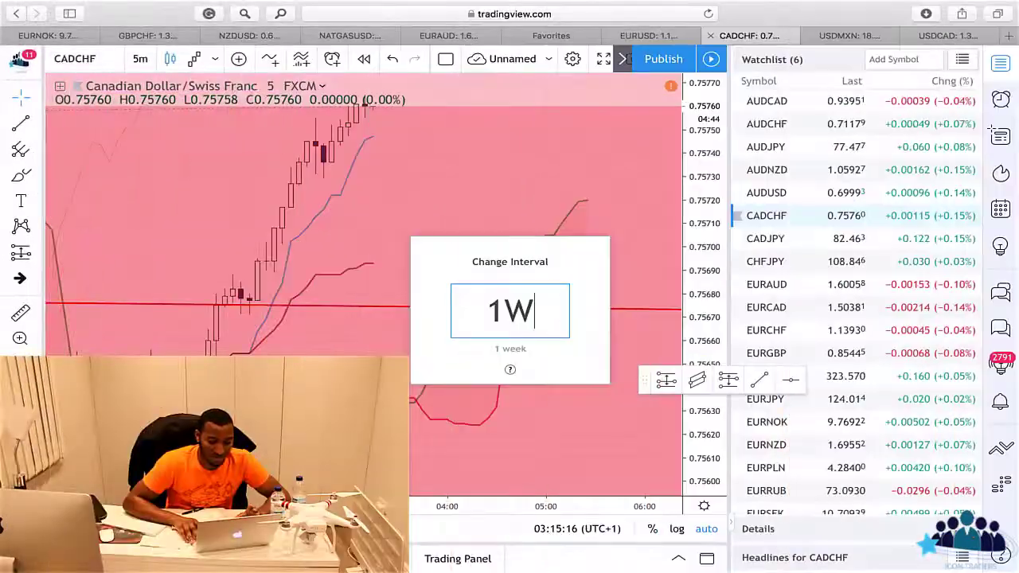
pyautogui.press('Return')
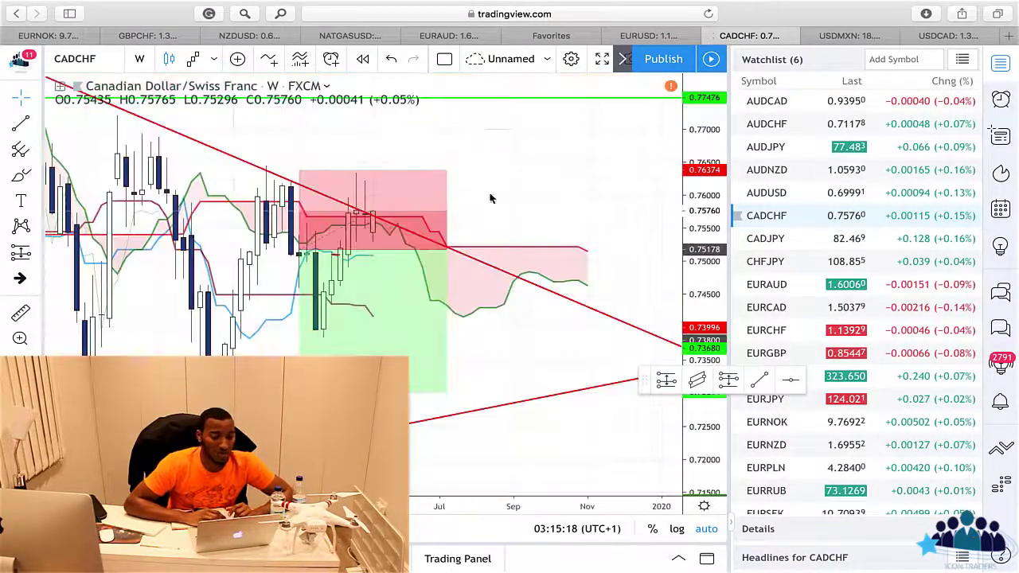
pyautogui.scroll(-3, 552, 199)
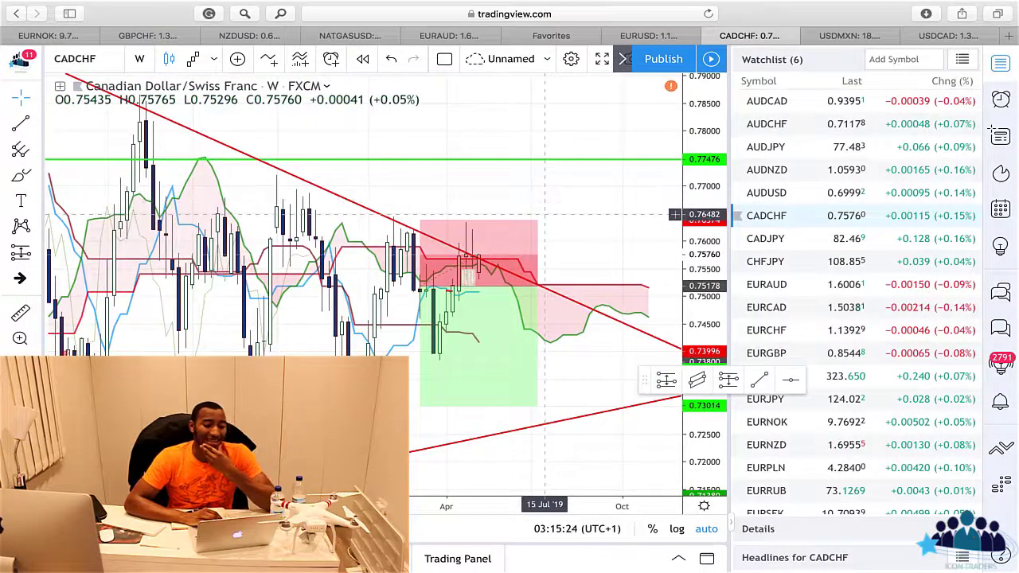
pyautogui.click(482, 233)
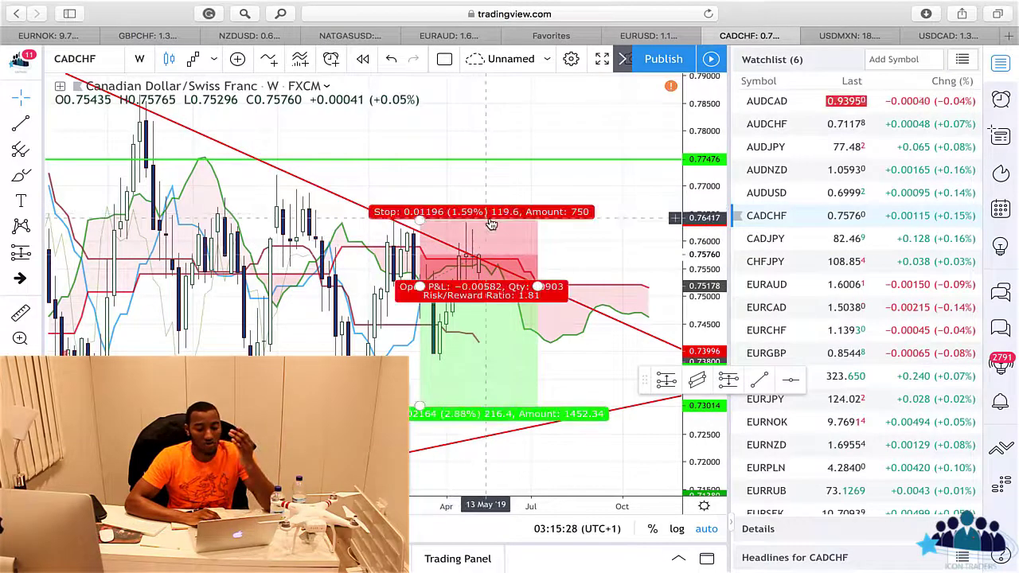
pyautogui.hscroll(-5, 484, 221)
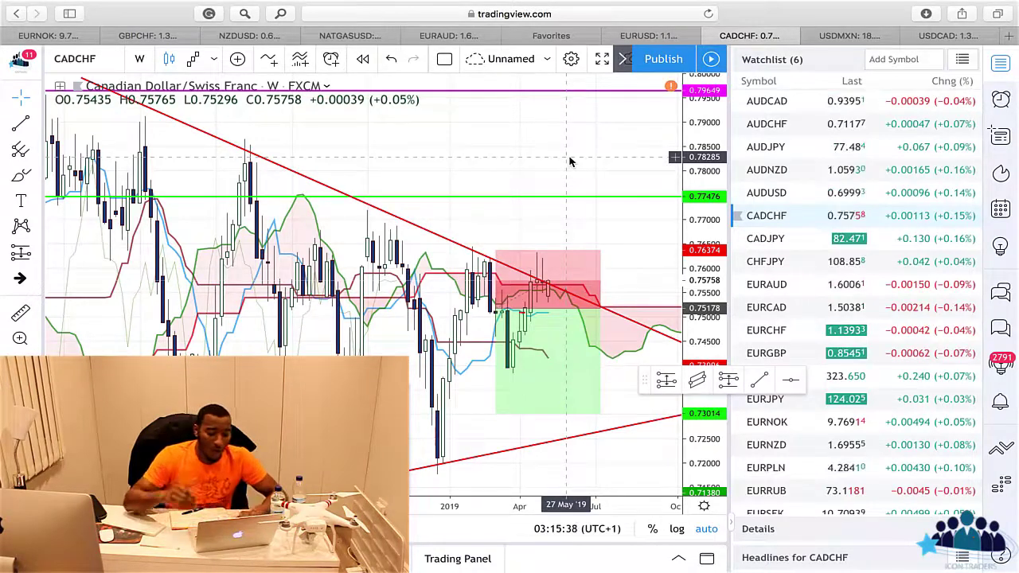
# Step: Review CADCHF on 30-minute candles, then move to the USDMXN weekly chart
pyautogui.write('3')
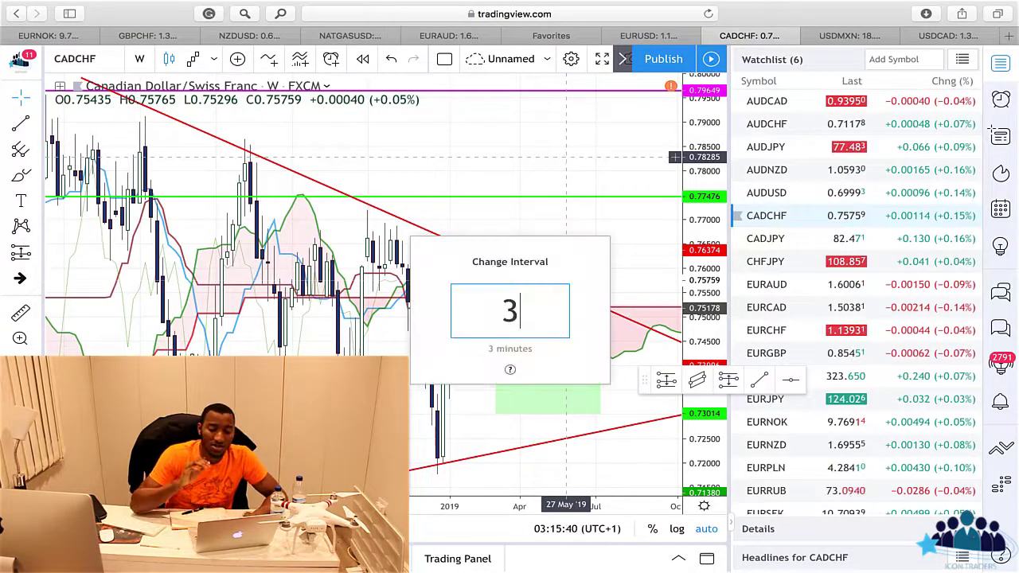
pyautogui.write('0')
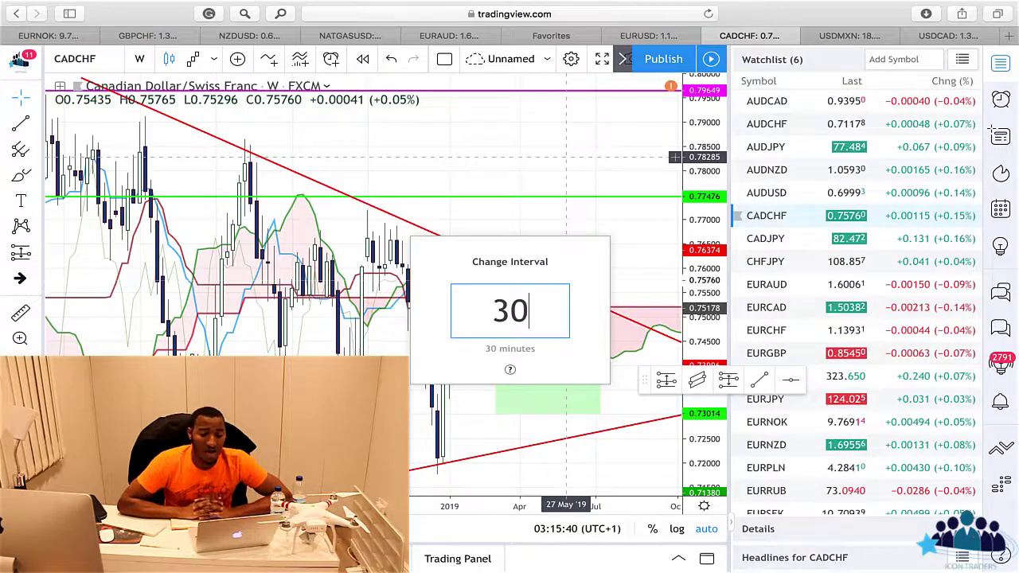
pyautogui.press('Return')
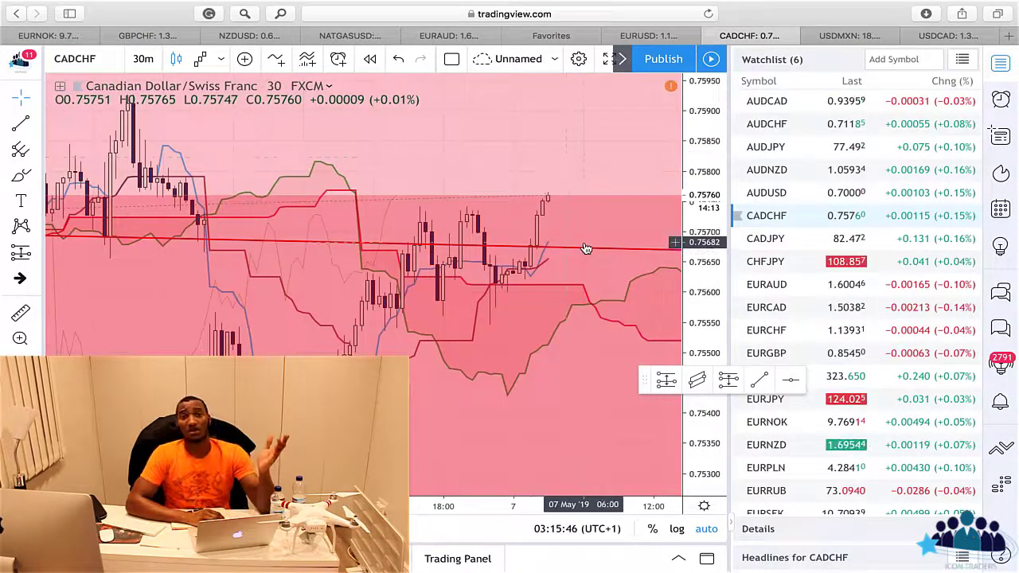
pyautogui.scroll(-5, 585, 249)
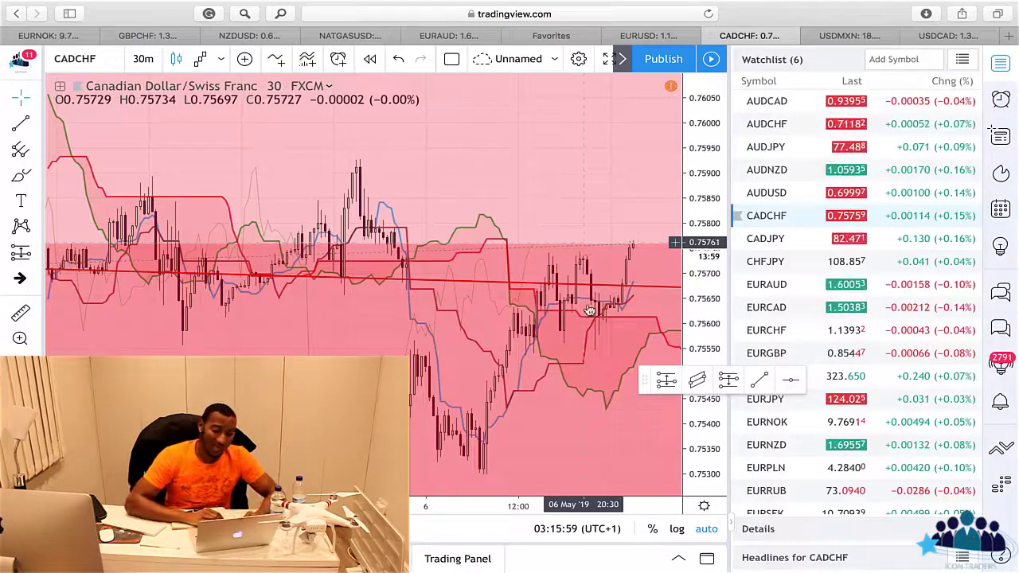
pyautogui.hscroll(5, 556, 322)
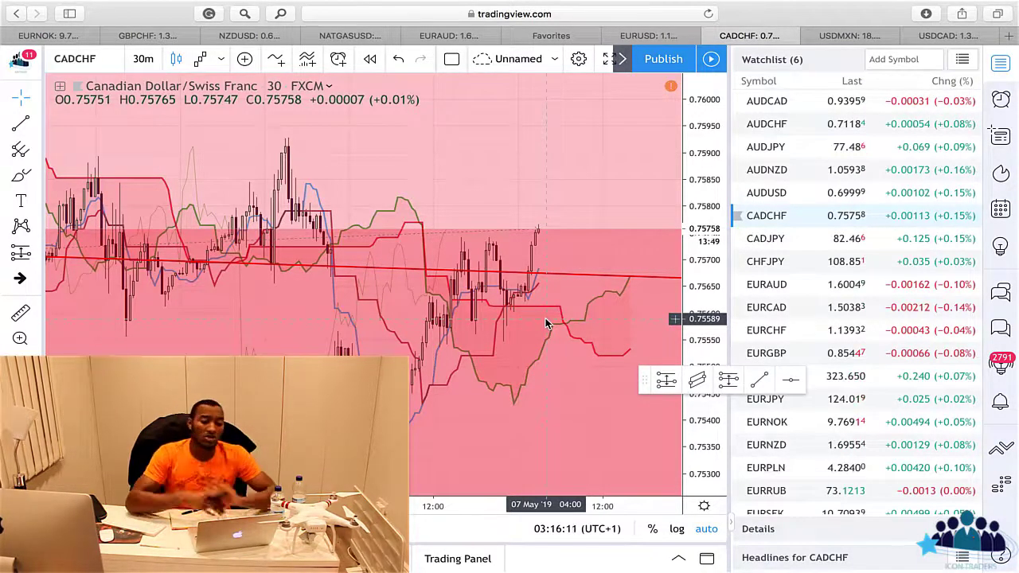
pyautogui.hscroll(5, 546, 324)
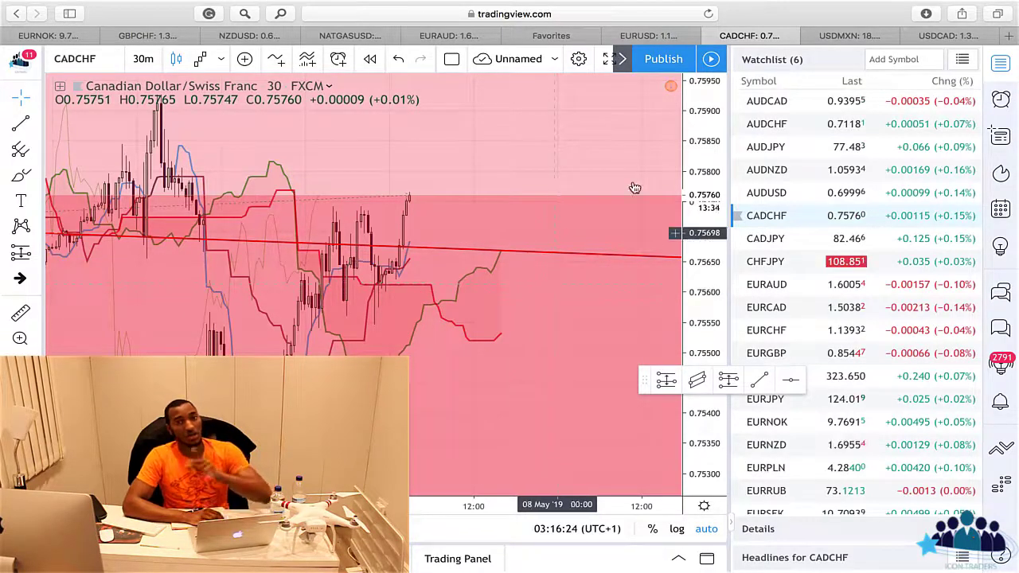
pyautogui.click(846, 36)
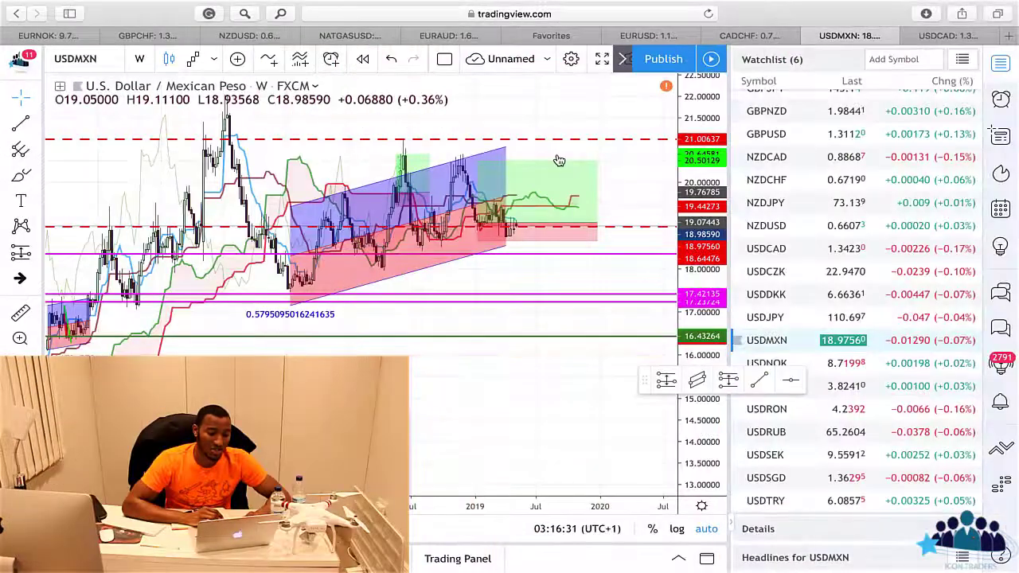
# Step: Inspect USDMXN's long position (3.32 risk/reward, 2.25% stop, 7.48% target) and zoom in
pyautogui.click(558, 161)
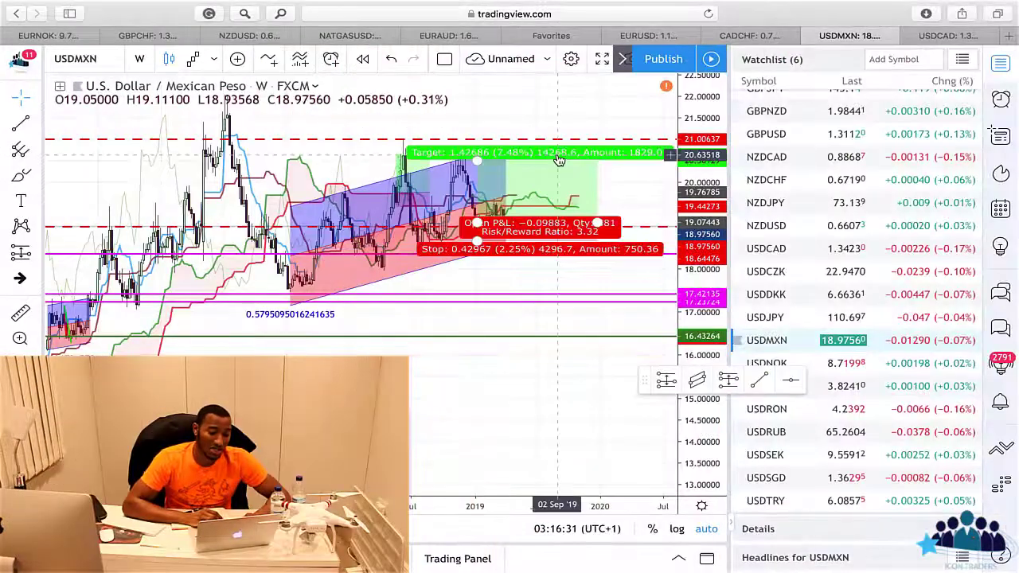
pyautogui.scroll(2, 550, 117)
pyautogui.scroll(2, 550, 108)
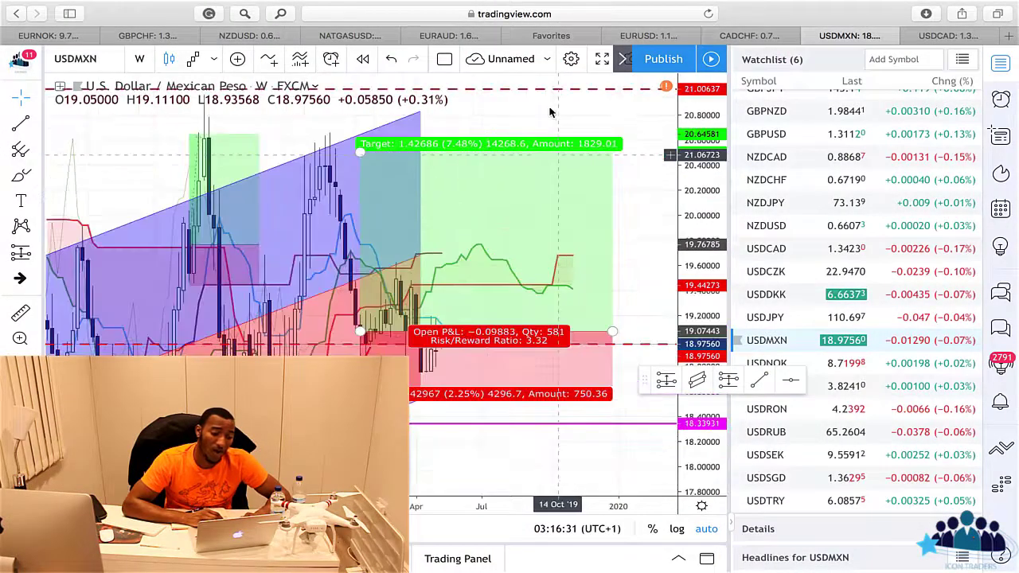
pyautogui.scroll(1, 541, 163)
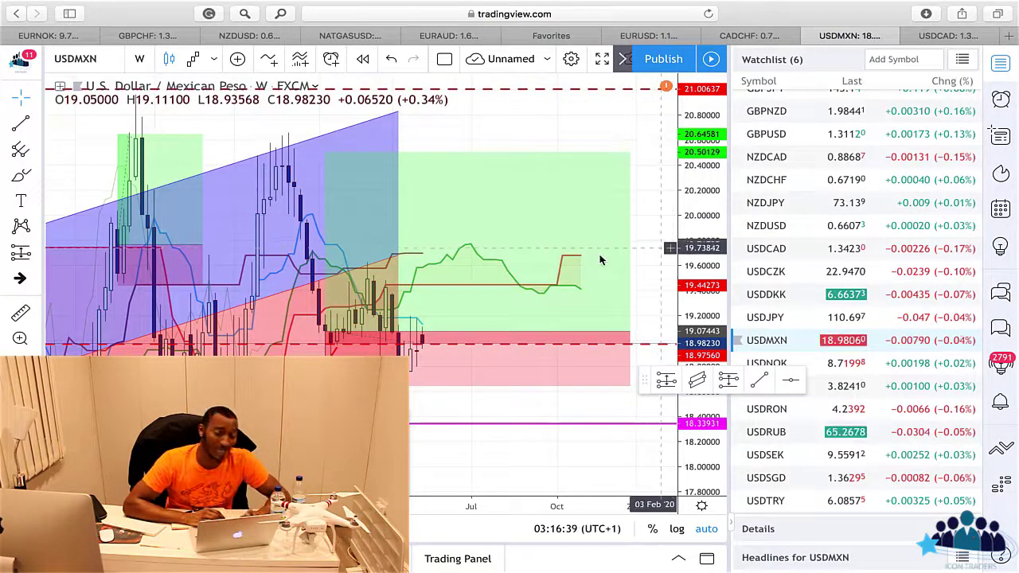
# Step: Review USDMXN on 30-minute candles, then bring up the USDCAD weekly chart
pyautogui.write('30')
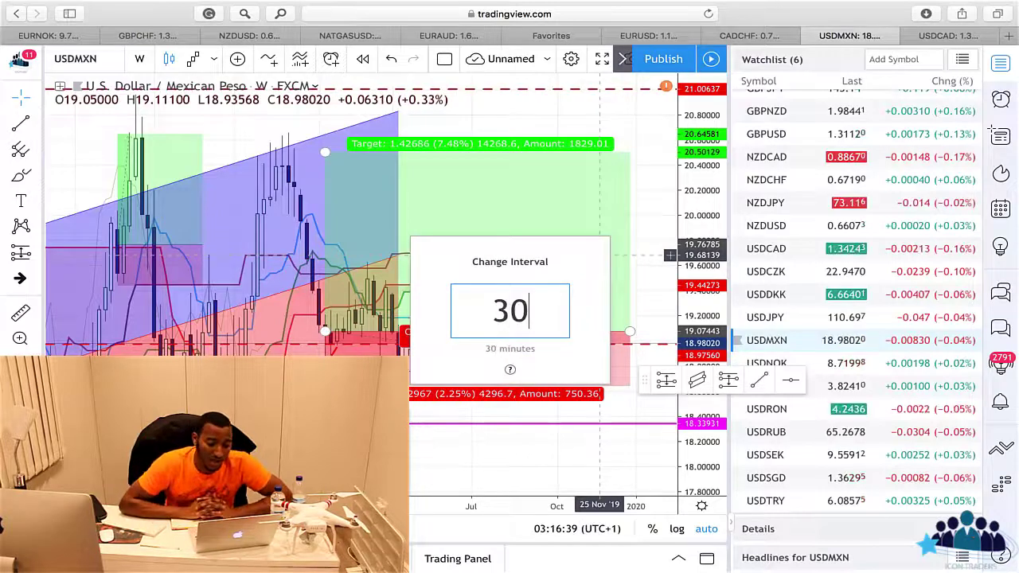
pyautogui.press('Return')
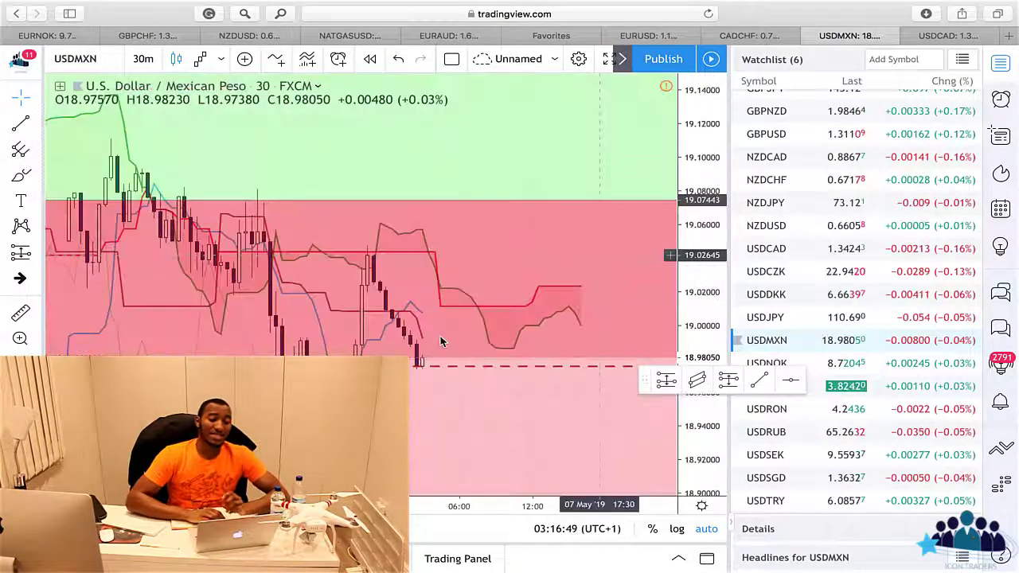
pyautogui.scroll(-2, 442, 342)
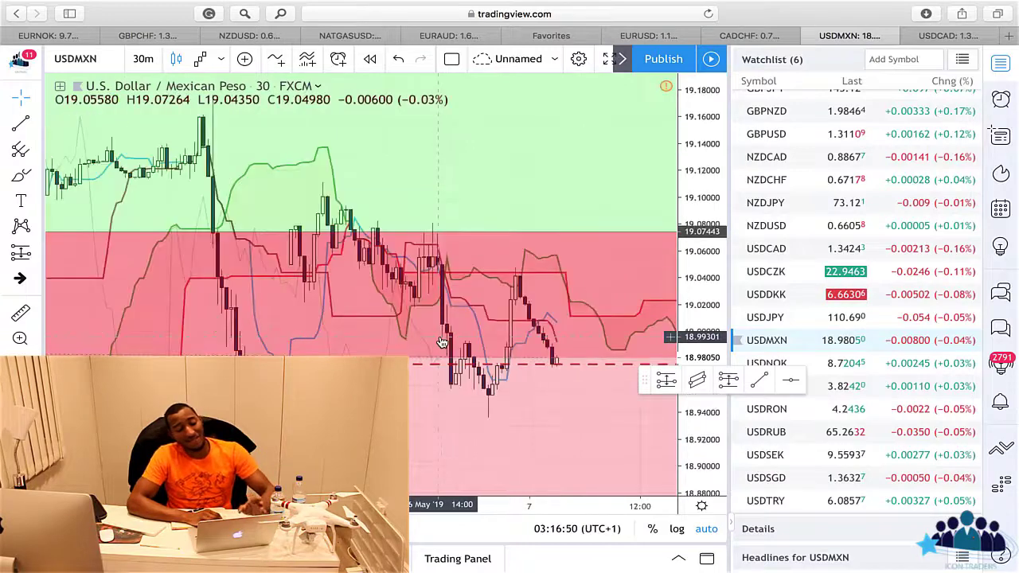
pyautogui.scroll(-2, 442, 342)
pyautogui.hscroll(-2, 442, 342)
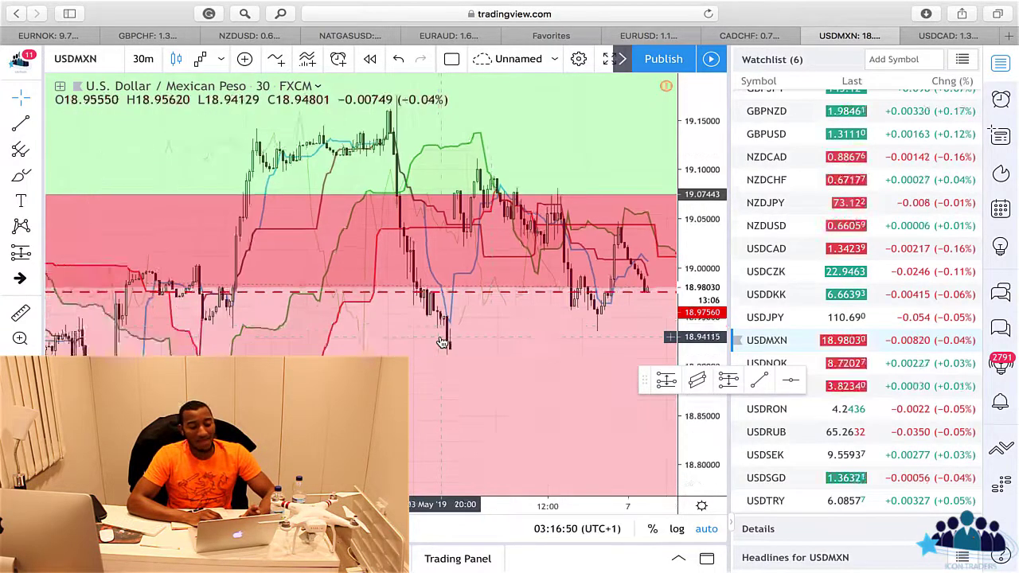
pyautogui.hscroll(-2, 443, 342)
pyautogui.hscroll(2, 442, 343)
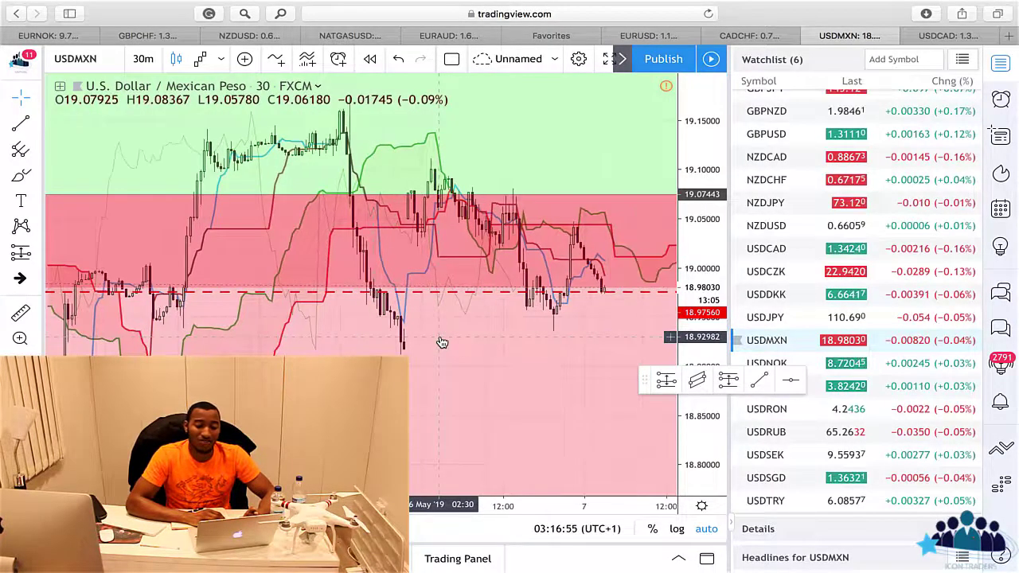
pyautogui.hscroll(2, 519, 351)
pyautogui.hscroll(2, 480, 342)
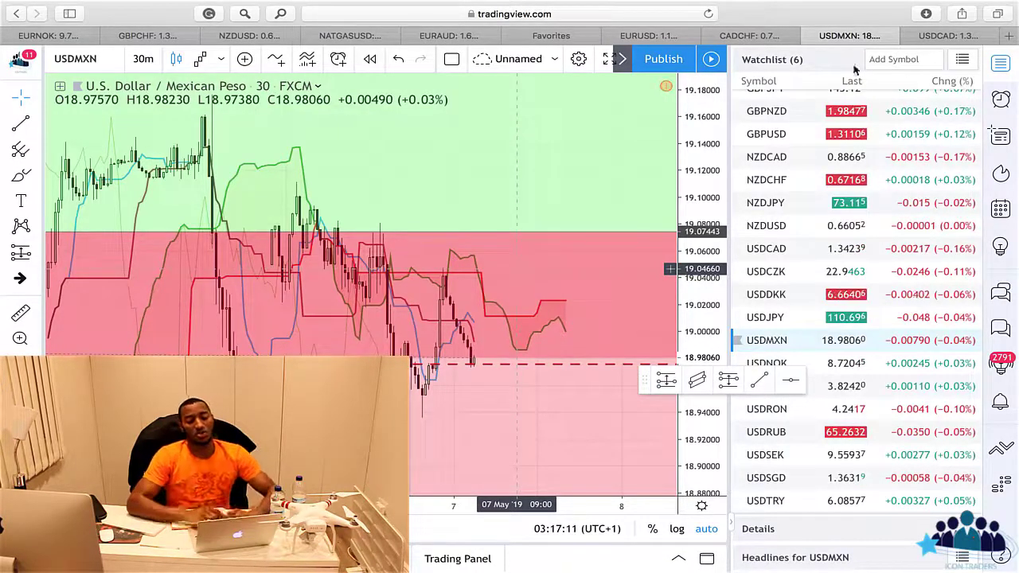
pyautogui.click(942, 41)
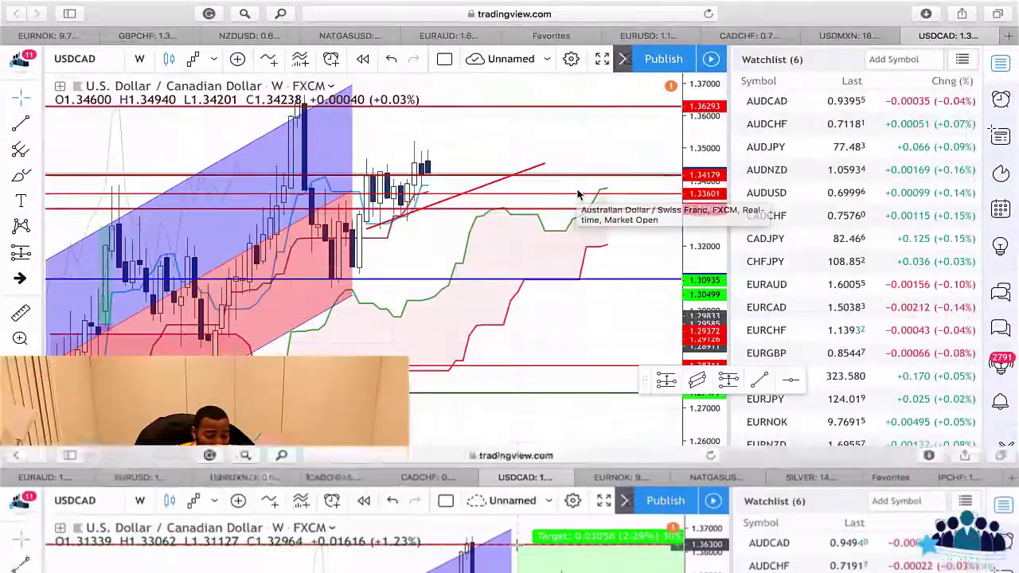
# Step: Switch USDCAD to 30-minute candles and scroll through recent bars around the 1.34179 level
pyautogui.scroll(-2, 596, 182)
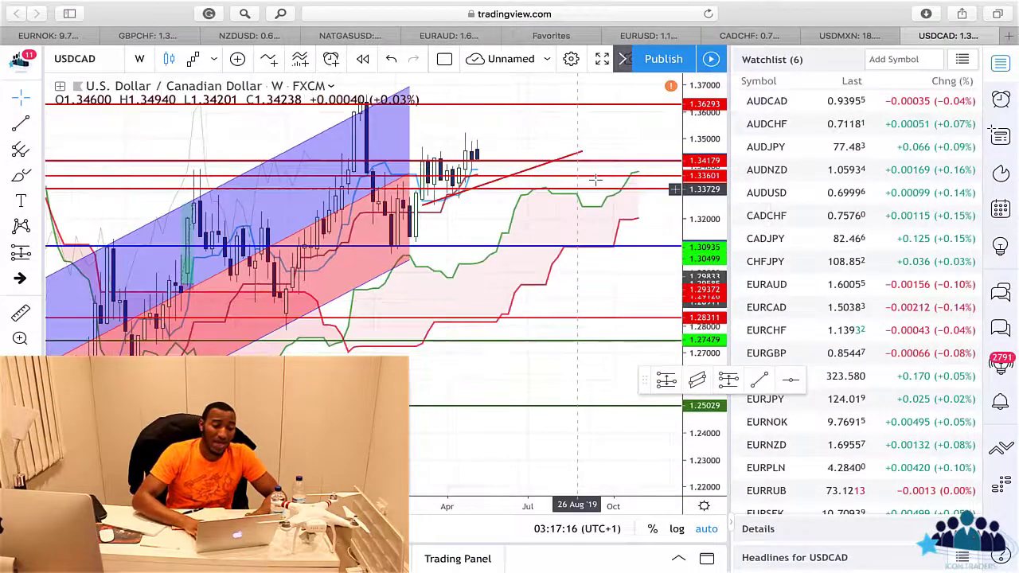
pyautogui.scroll(-1, 597, 182)
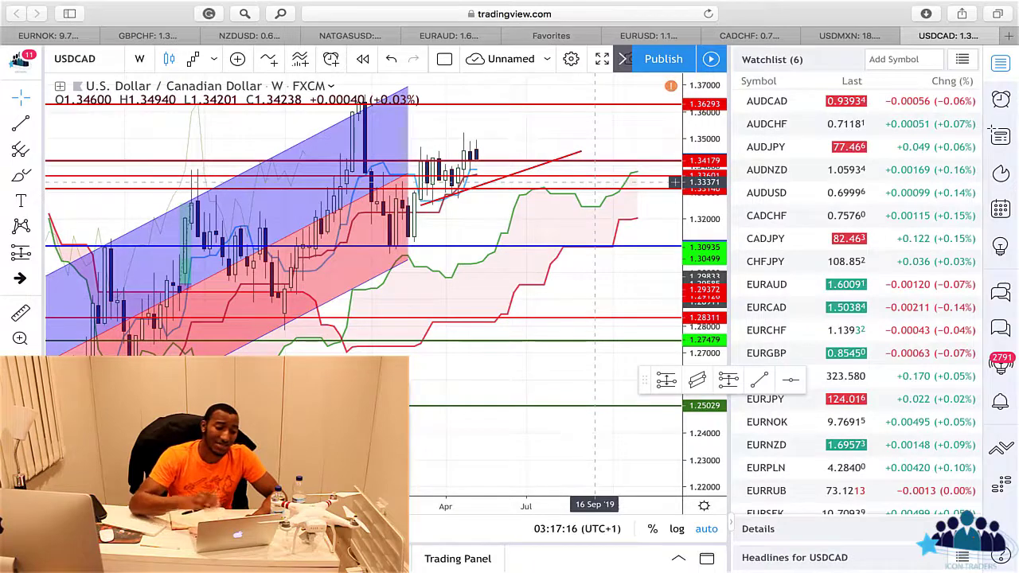
pyautogui.write('30')
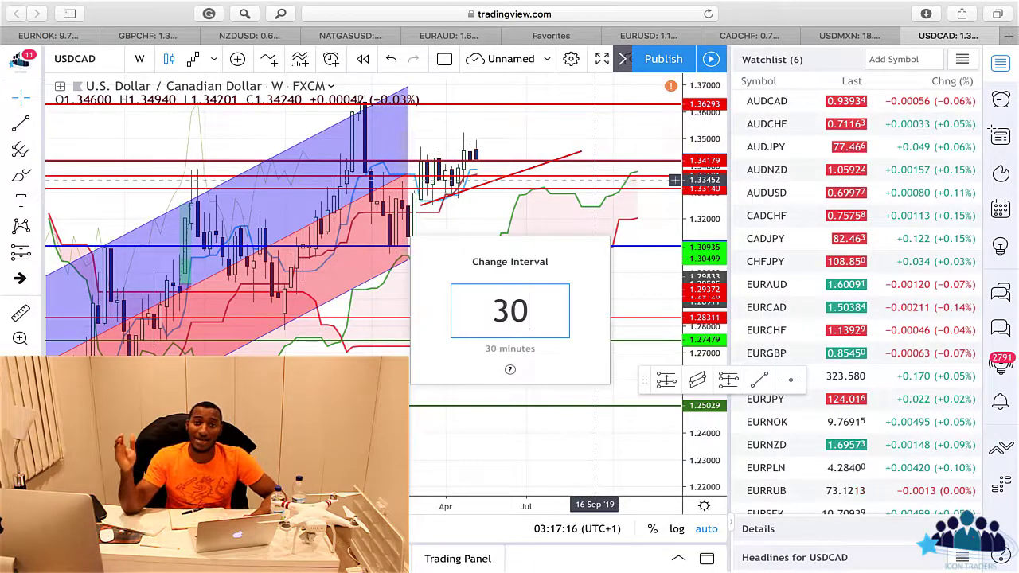
pyautogui.press('Return')
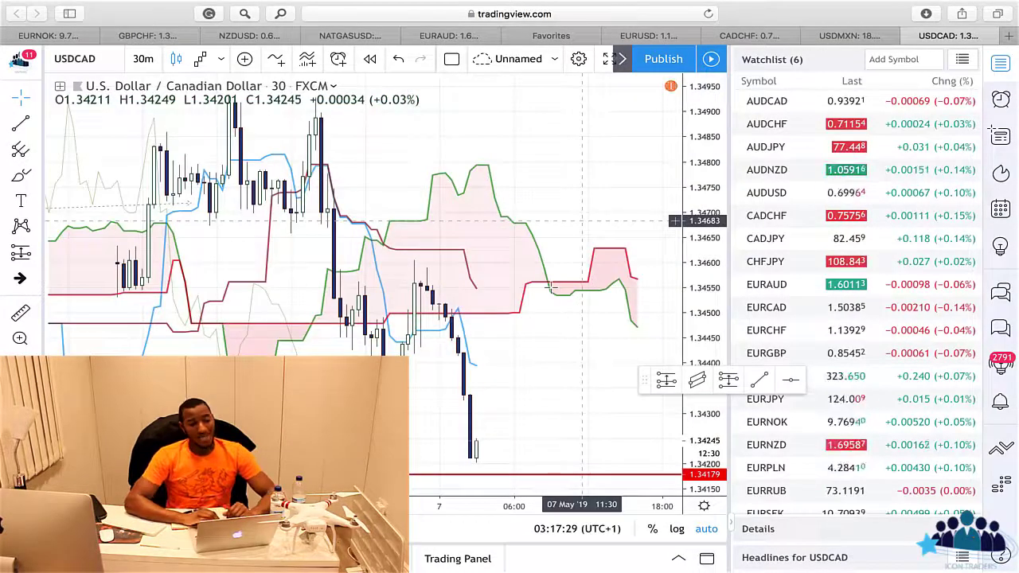
pyautogui.scroll(-2, 551, 287)
pyautogui.scroll(-1, 552, 286)
pyautogui.scroll(-1, 552, 286)
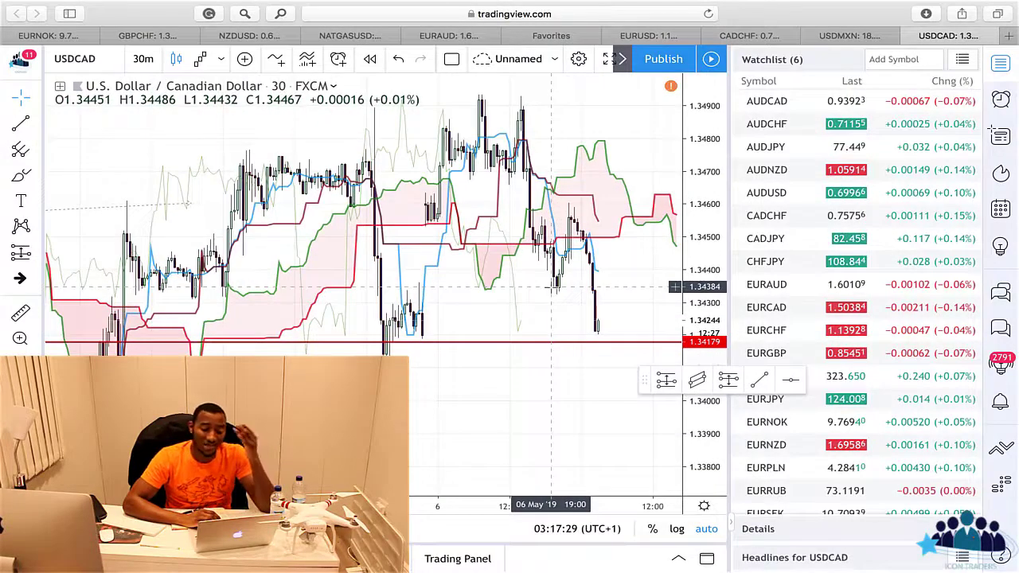
pyautogui.hscroll(-5, 552, 286)
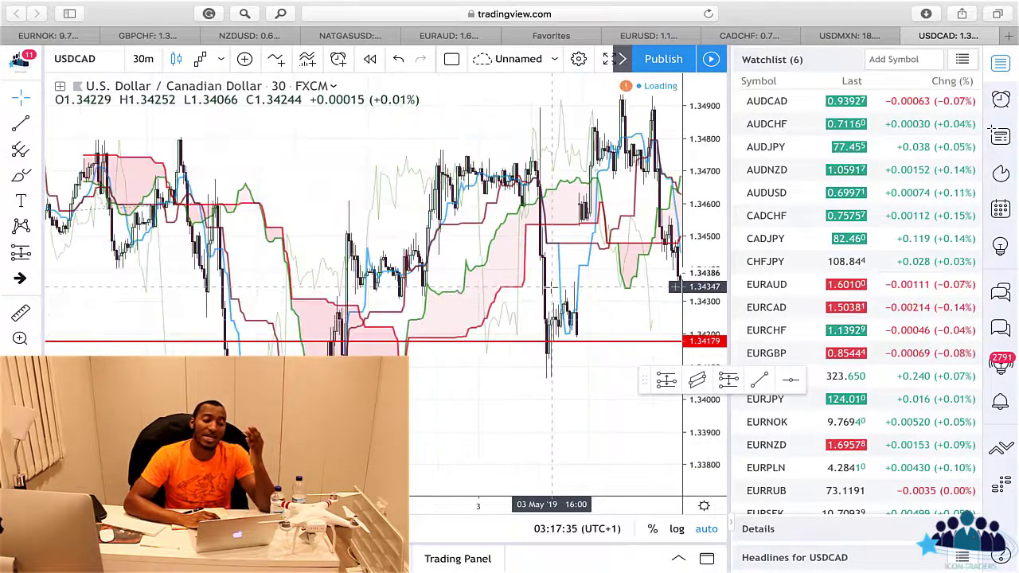
pyautogui.hscroll(-2, 551, 286)
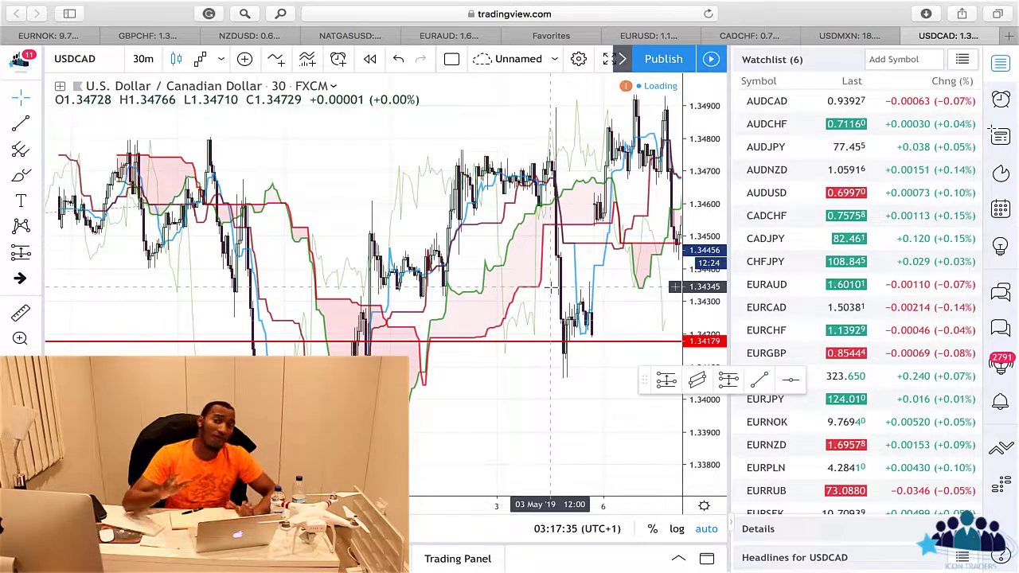
pyautogui.hscroll(-3, 552, 287)
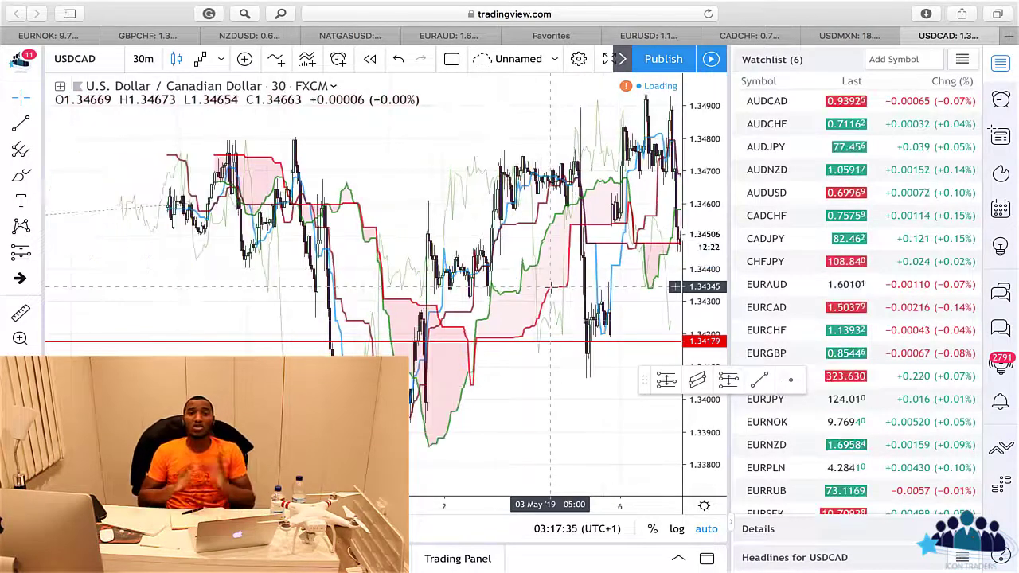
pyautogui.hscroll(3, 552, 286)
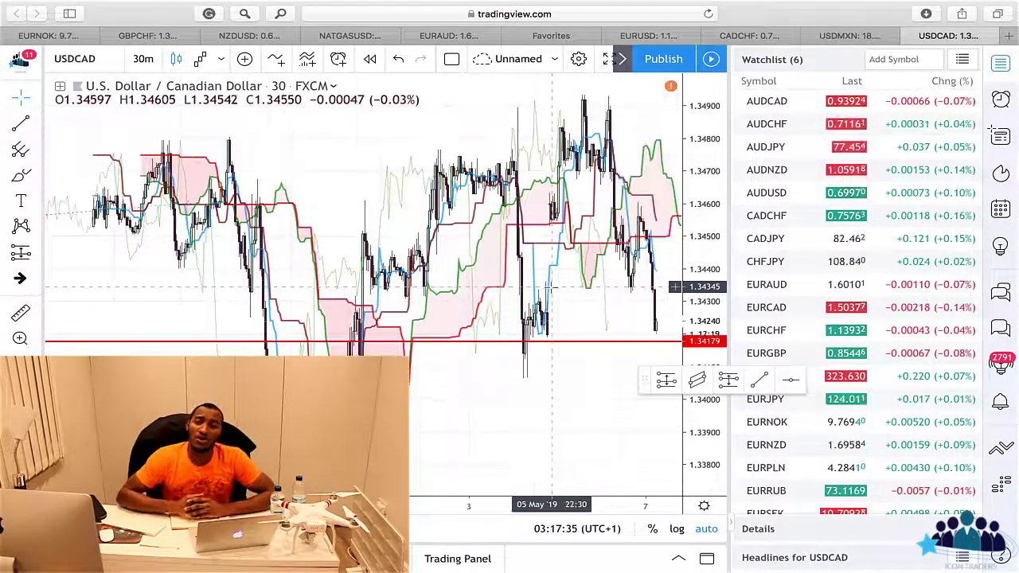